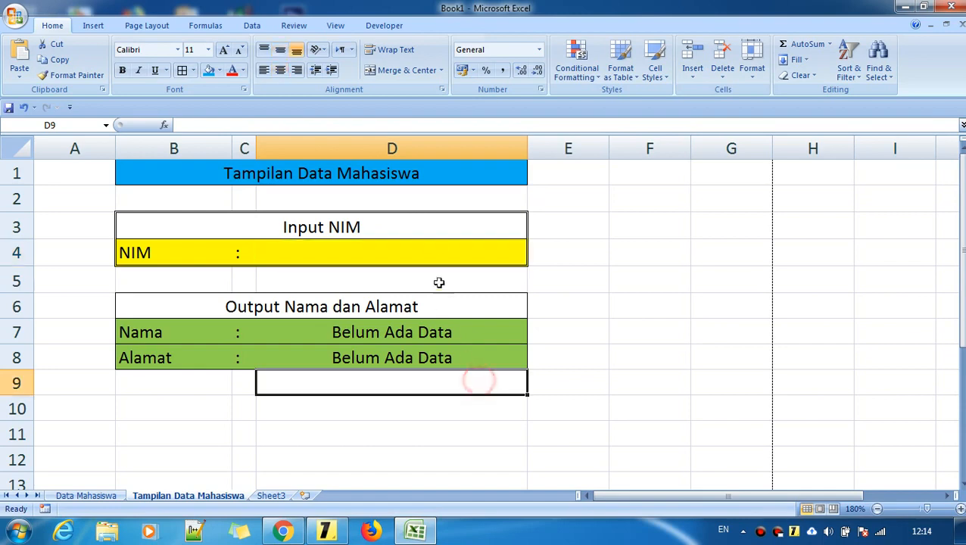
Examine the student table on the Data Mahasiswa sheet, including the NIM, Nama and Alamat entries of the third student.
{"action": "left_click", "coordinate": [437, 245]}
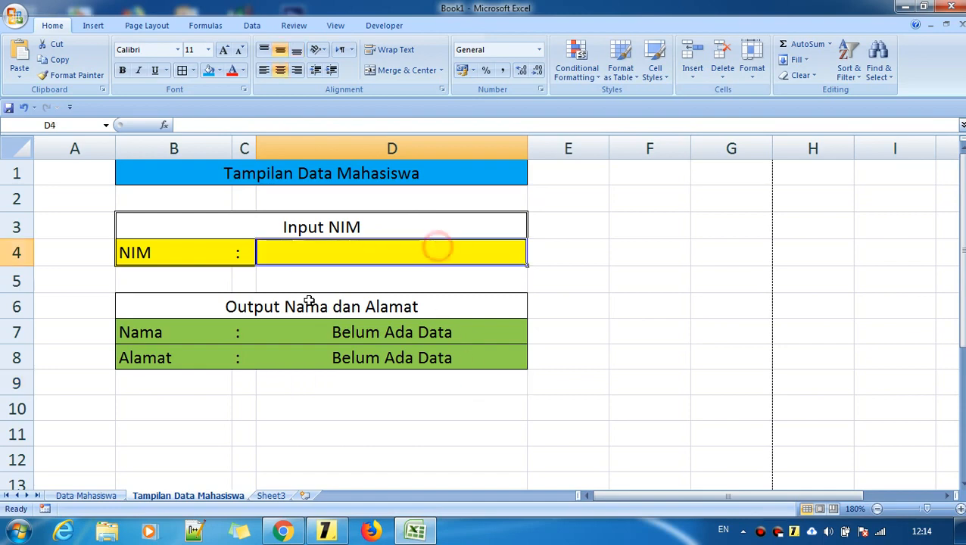
{"action": "left_click", "coordinate": [85, 497]}
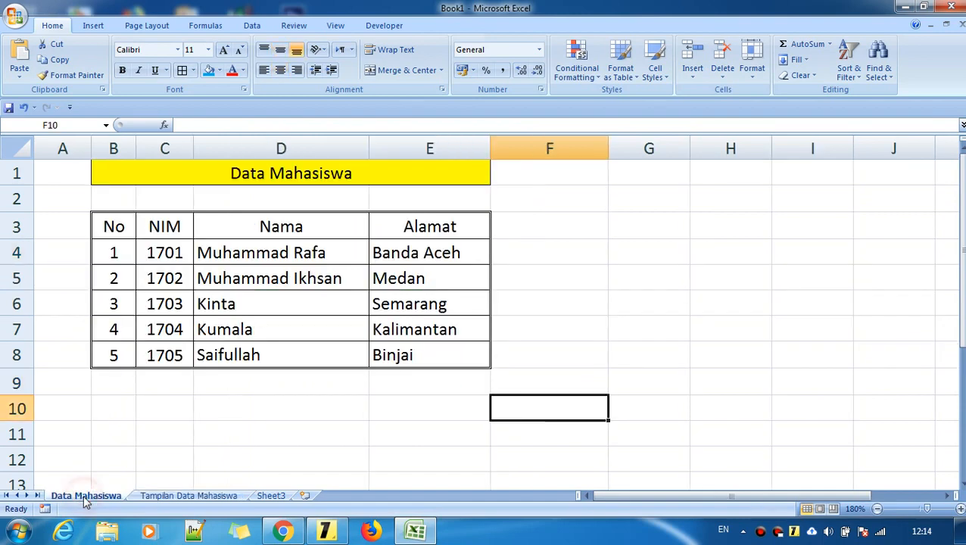
{"action": "left_click", "coordinate": [201, 497]}
{"action": "left_click", "coordinate": [89, 496]}
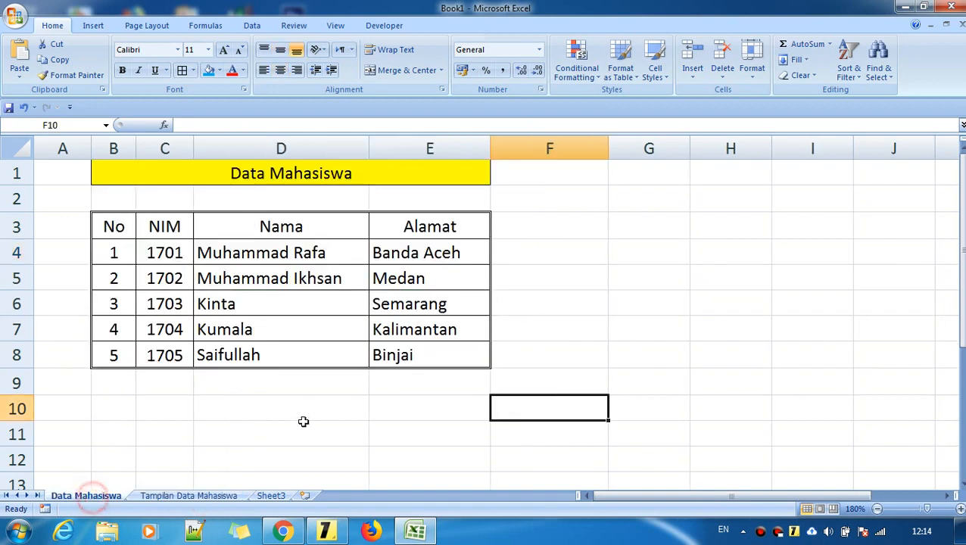
{"action": "left_click", "coordinate": [303, 421]}
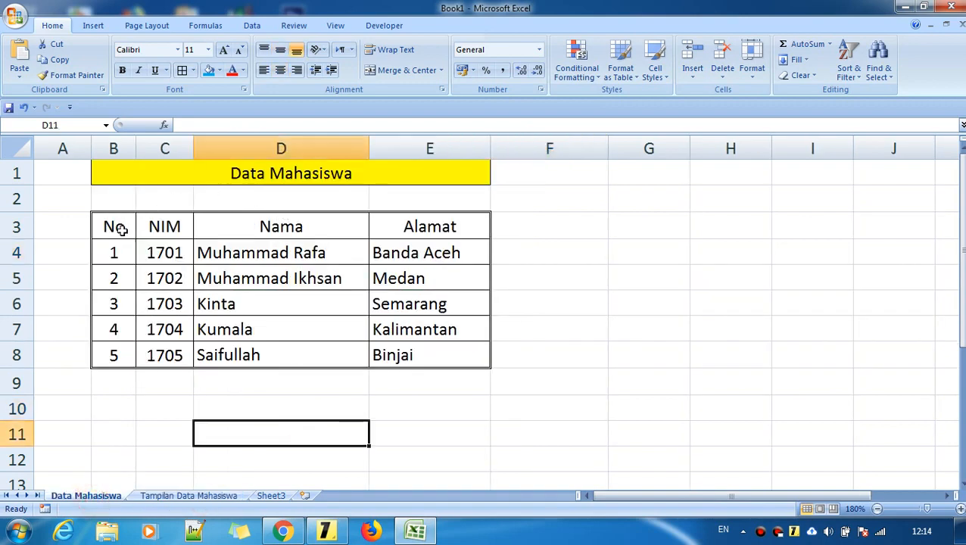
{"action": "left_click", "coordinate": [433, 401]}
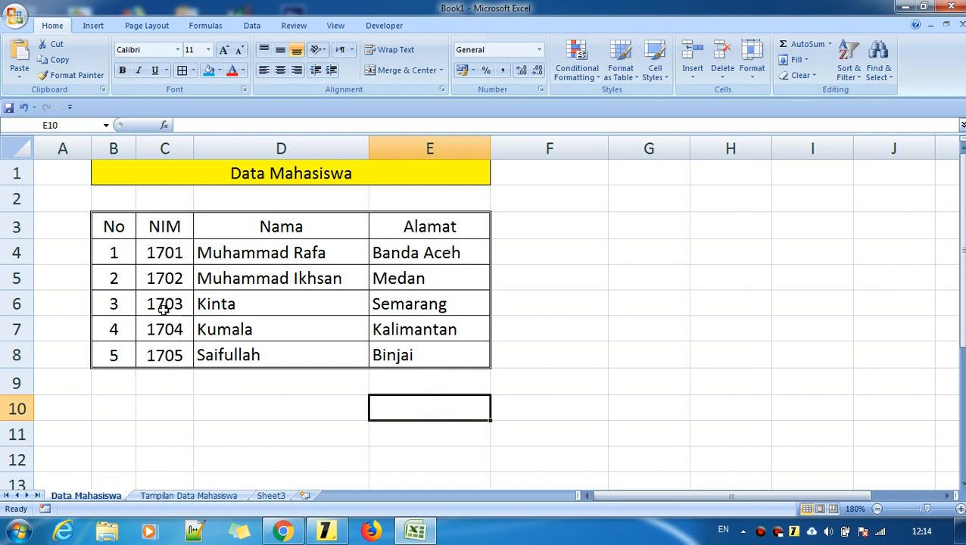
{"action": "left_click_drag", "start_coordinate": [157, 305], "coordinate": [440, 308]}
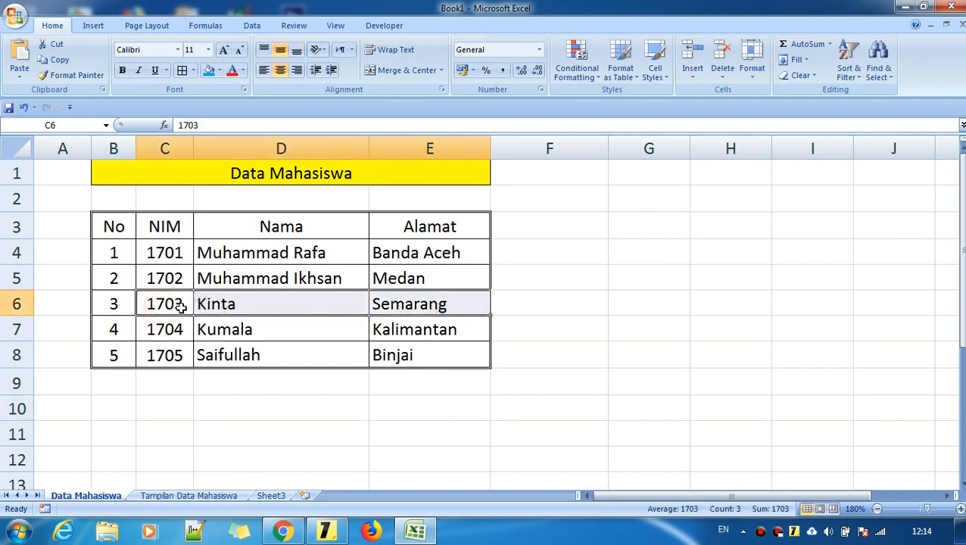
{"action": "left_click", "coordinate": [246, 385]}
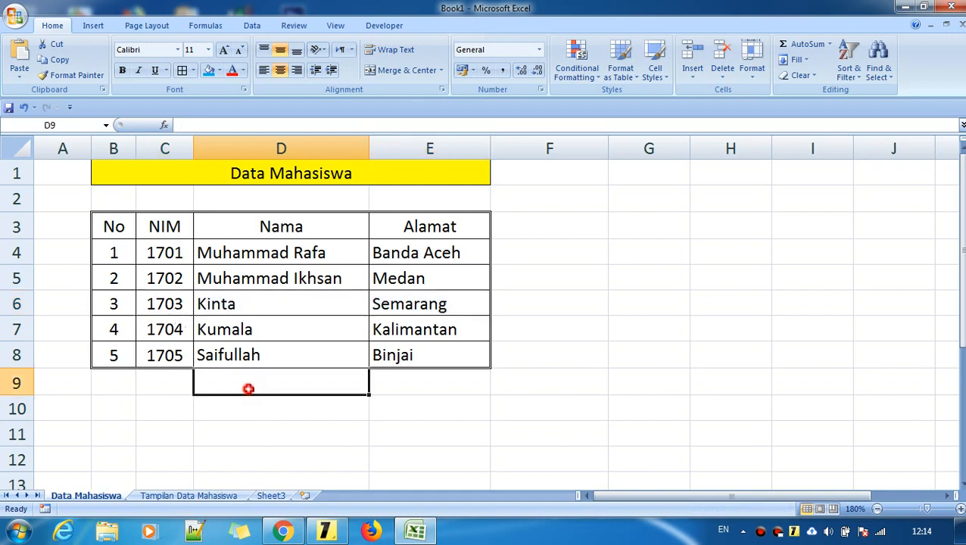
Enter the third student's NIM in cell D4 of the Tampilan Data Mahasiswa sheet.
{"action": "left_click", "coordinate": [185, 495]}
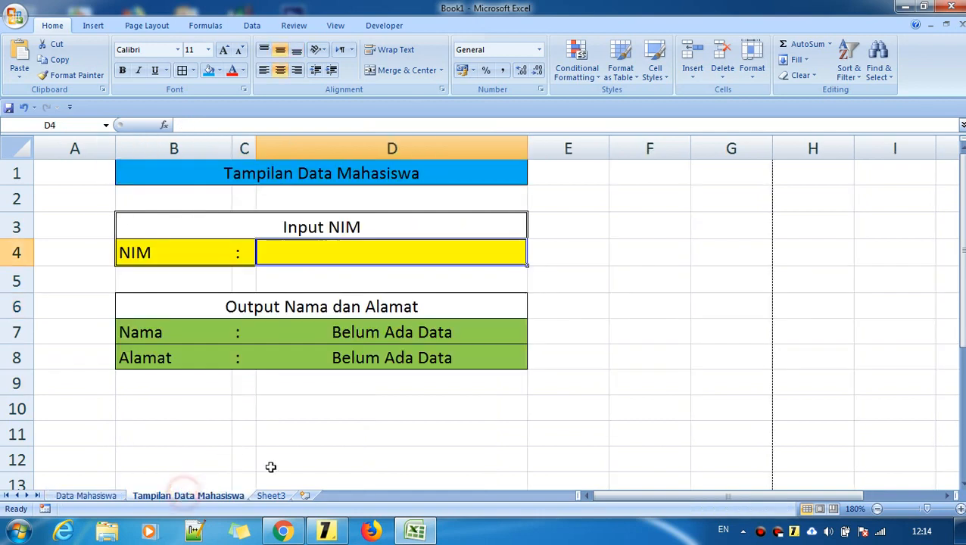
{"action": "left_click", "coordinate": [514, 403]}
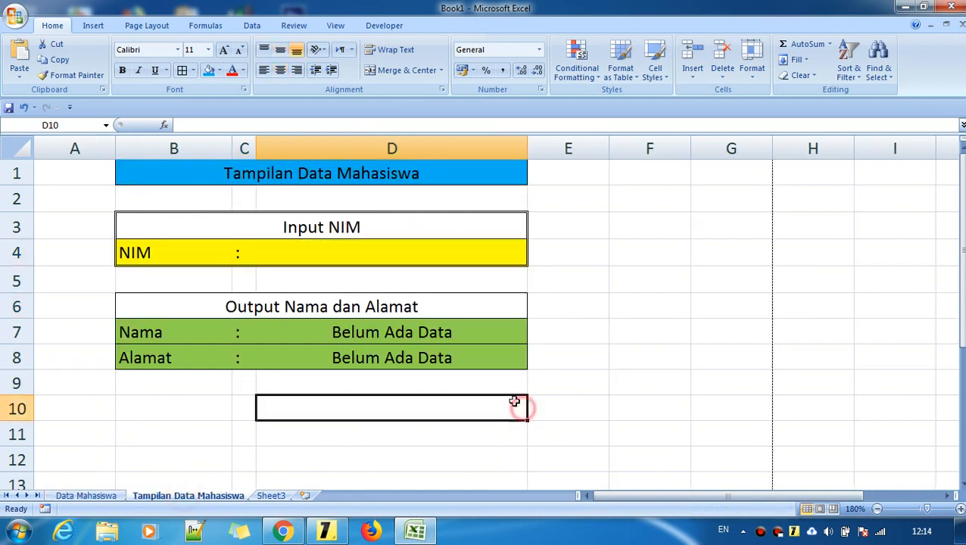
{"action": "left_click", "coordinate": [459, 253]}
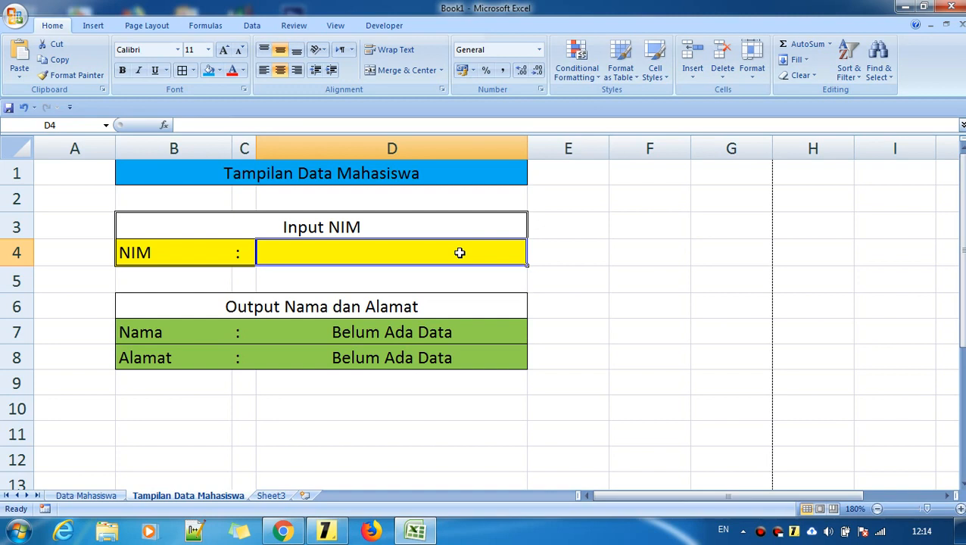
{"action": "type", "text": "1703"}
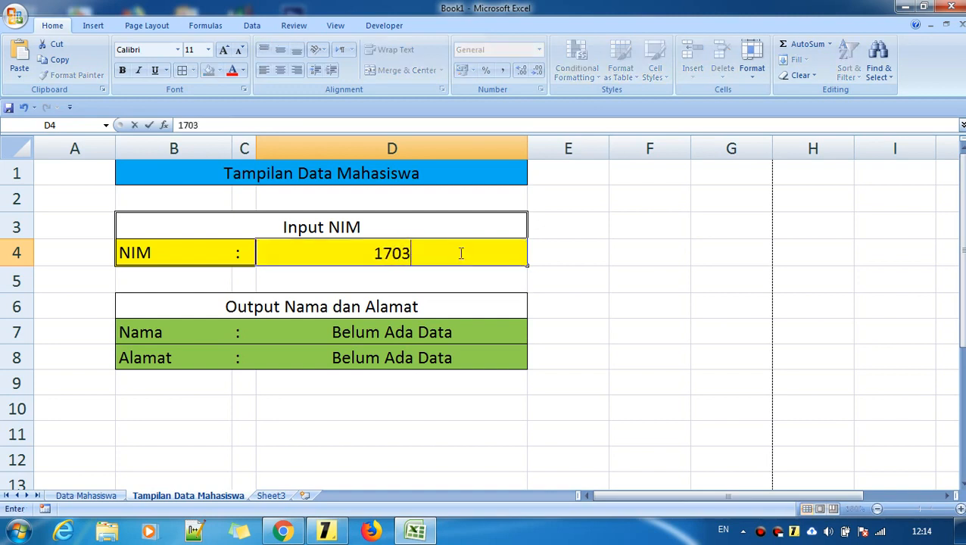
{"action": "key", "text": "Return"}
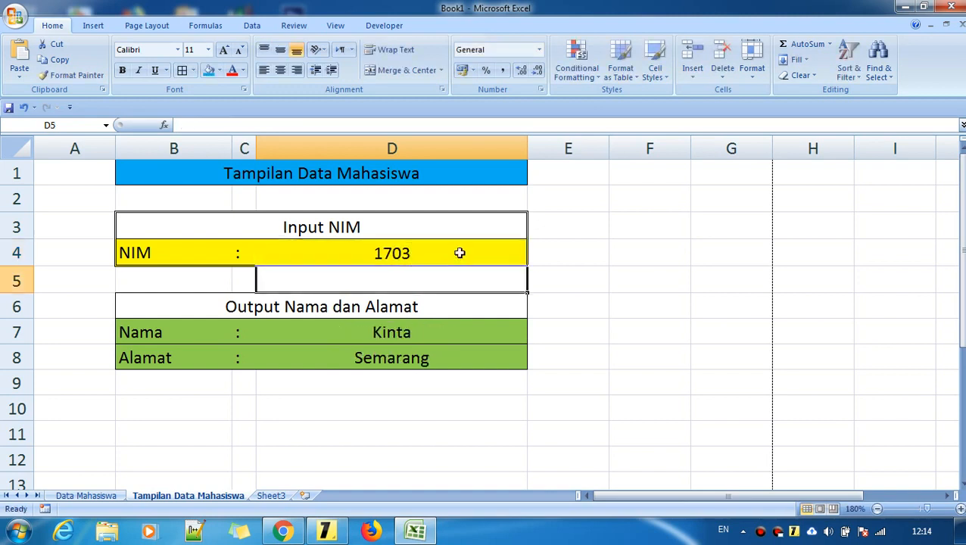
Check the Nama and Alamat outputs in D7 and D8 against the third student's row on the Data Mahasiswa sheet.
{"action": "left_click", "coordinate": [457, 355]}
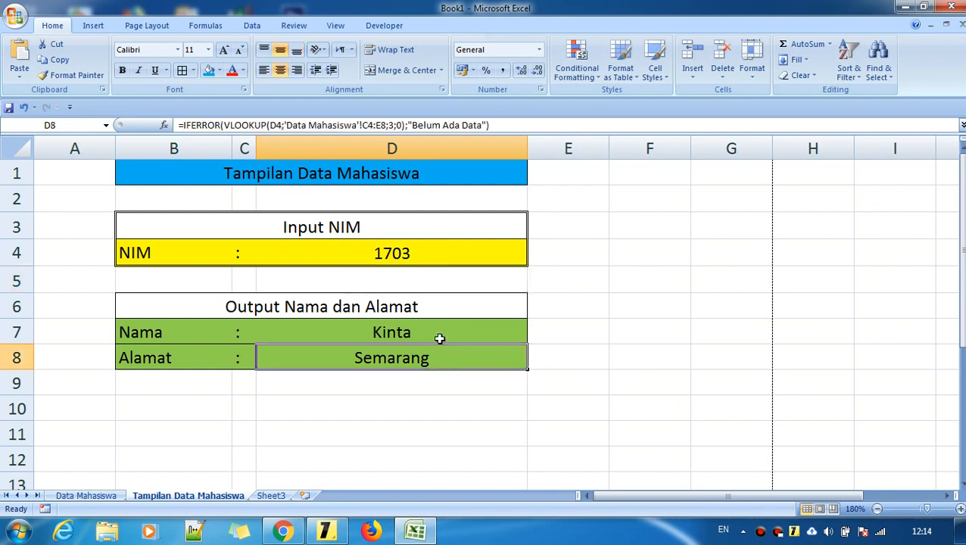
{"action": "left_click", "coordinate": [438, 334]}
{"action": "left_click", "coordinate": [424, 408]}
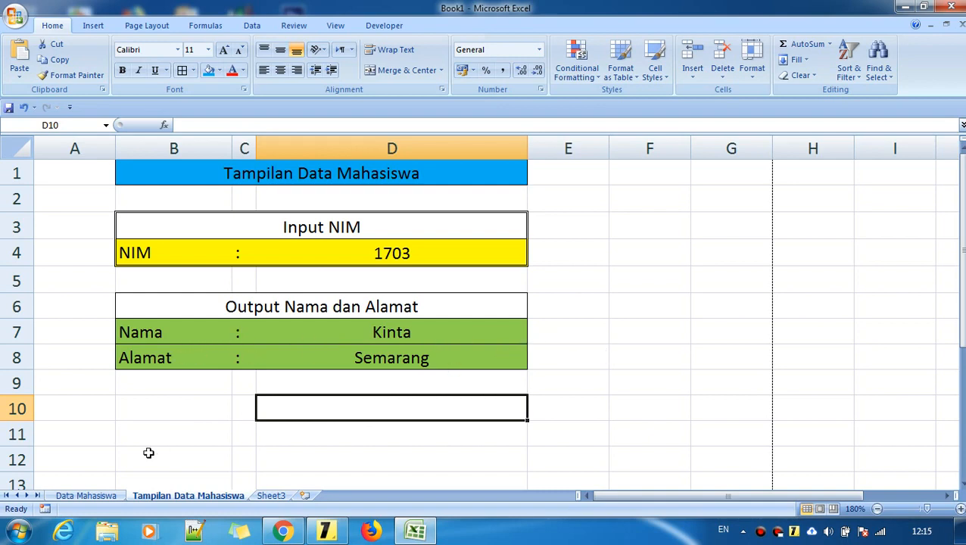
{"action": "left_click", "coordinate": [84, 496]}
{"action": "left_click", "coordinate": [394, 436]}
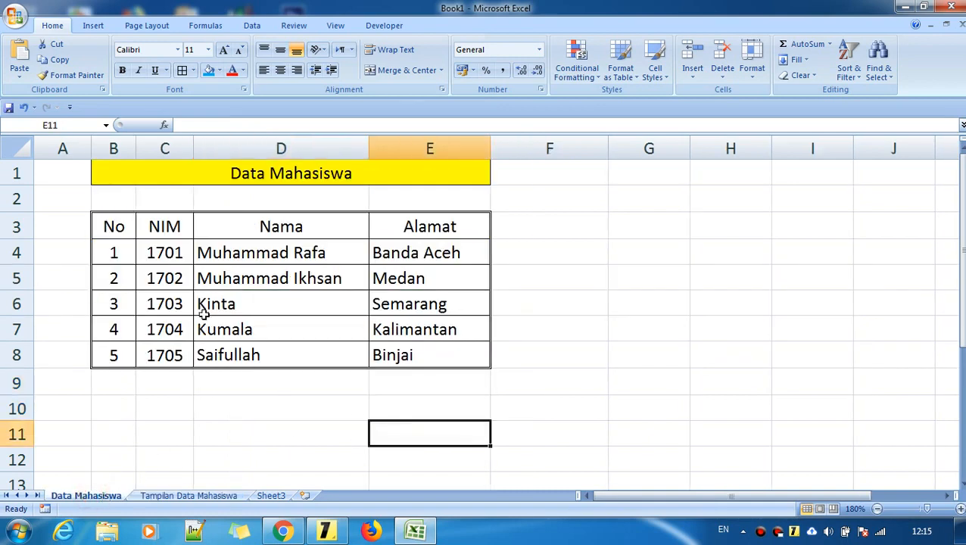
{"action": "left_click", "coordinate": [258, 304]}
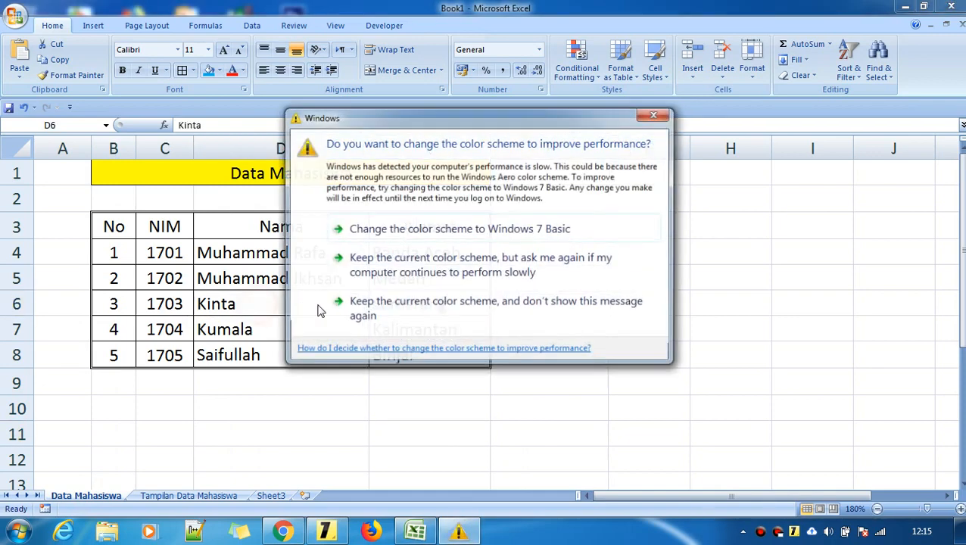
{"action": "left_click", "coordinate": [715, 252]}
{"action": "left_click", "coordinate": [429, 306]}
{"action": "left_click", "coordinate": [631, 305]}
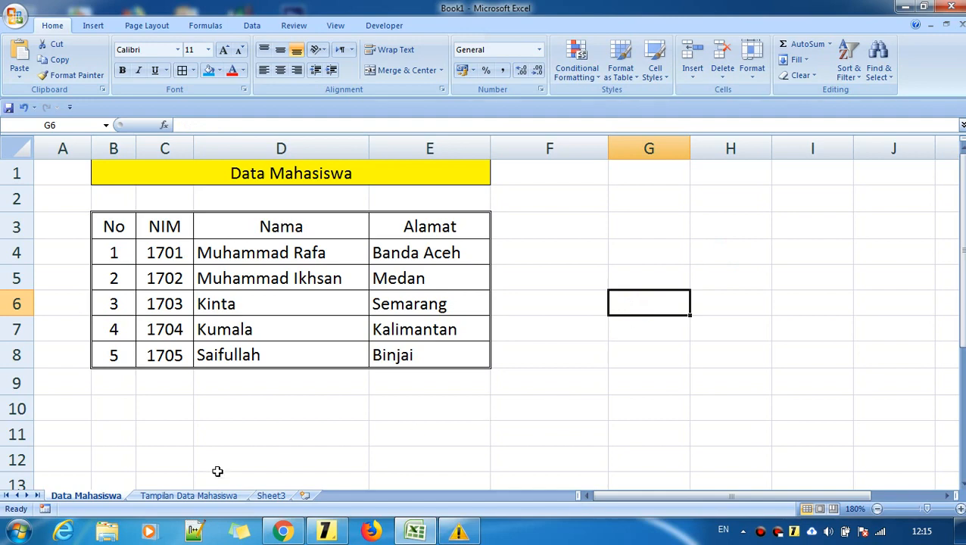
Clear the Nama and Alamat formulas in D7:D8 on the Tampilan Data Mahasiswa sheet.
{"action": "left_click", "coordinate": [186, 496]}
{"action": "left_click", "coordinate": [618, 381]}
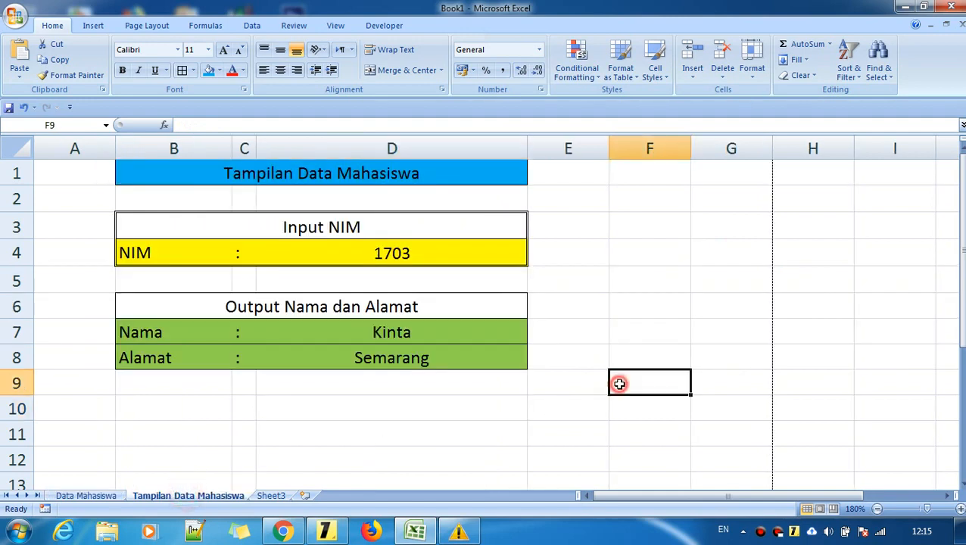
{"action": "left_click", "coordinate": [413, 338]}
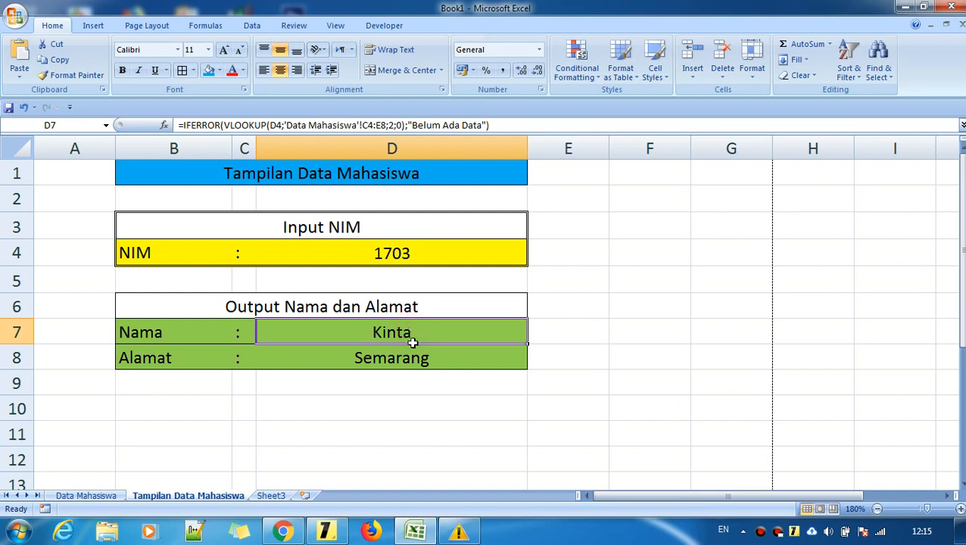
{"action": "left_click", "coordinate": [410, 359]}
{"action": "left_click_drag", "start_coordinate": [420, 332], "coordinate": [422, 358]}
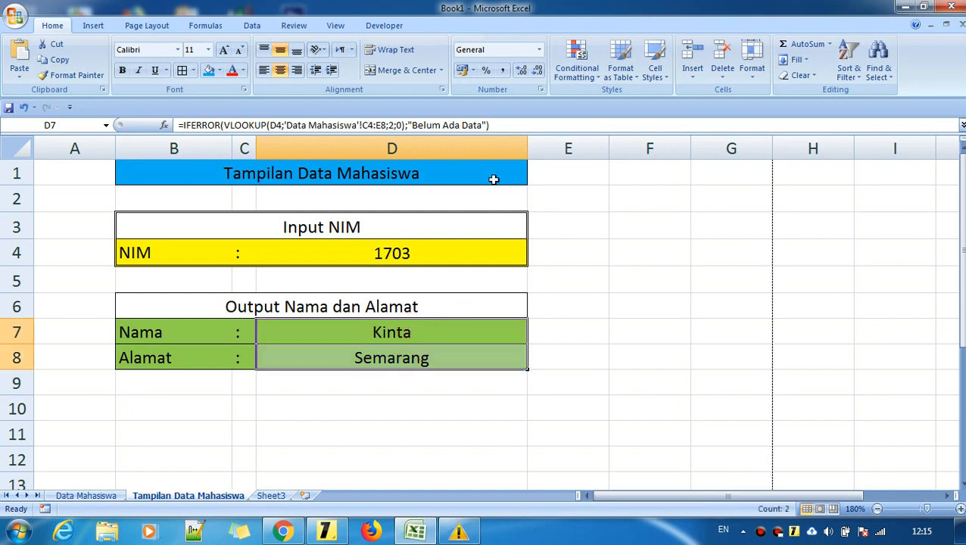
{"action": "key", "text": "Delete"}
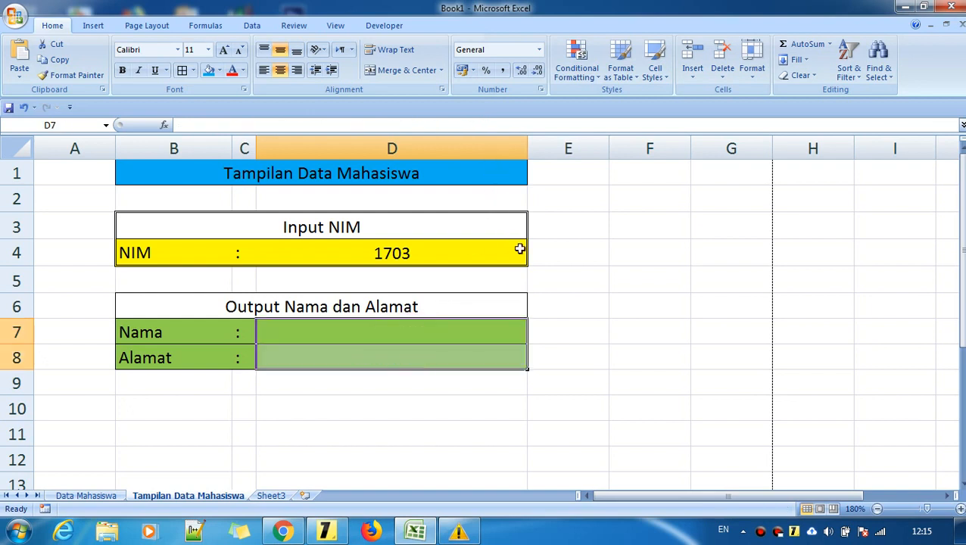
{"action": "left_click", "coordinate": [634, 286]}
Review the source table on the Data Mahasiswa sheet and the Nama and Alamat output cells D7:D8 on the Tampilan Data Mahasiswa sheet.
{"action": "left_click", "coordinate": [109, 498]}
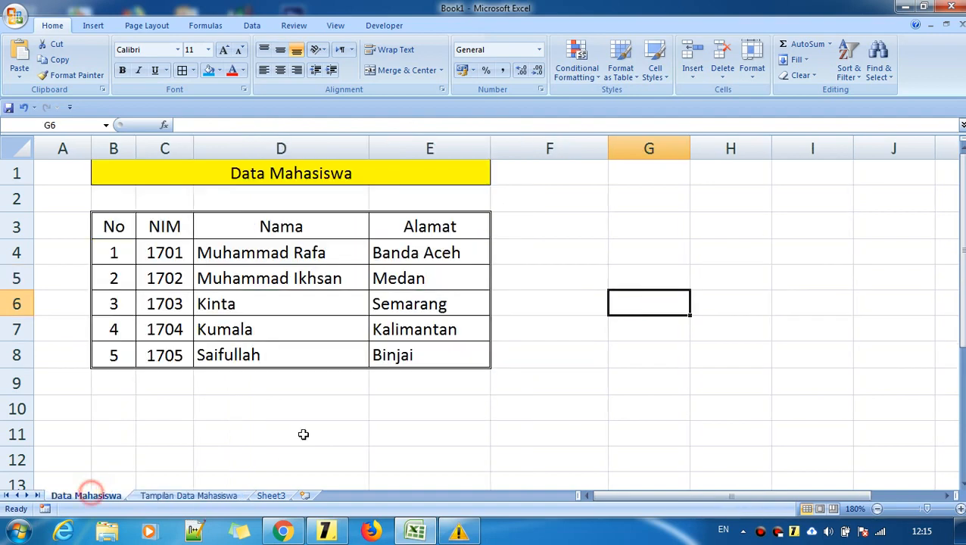
{"action": "left_click", "coordinate": [446, 417]}
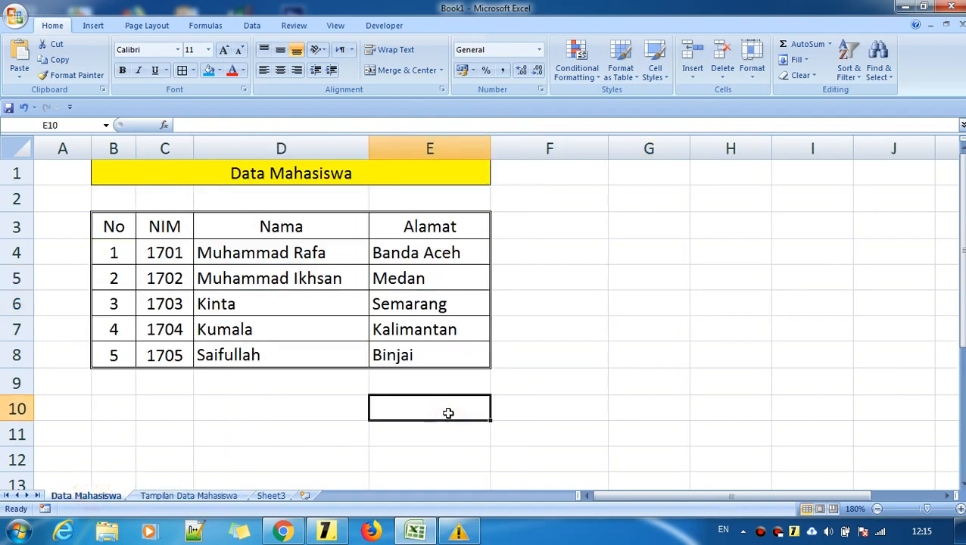
{"action": "left_click", "coordinate": [173, 496]}
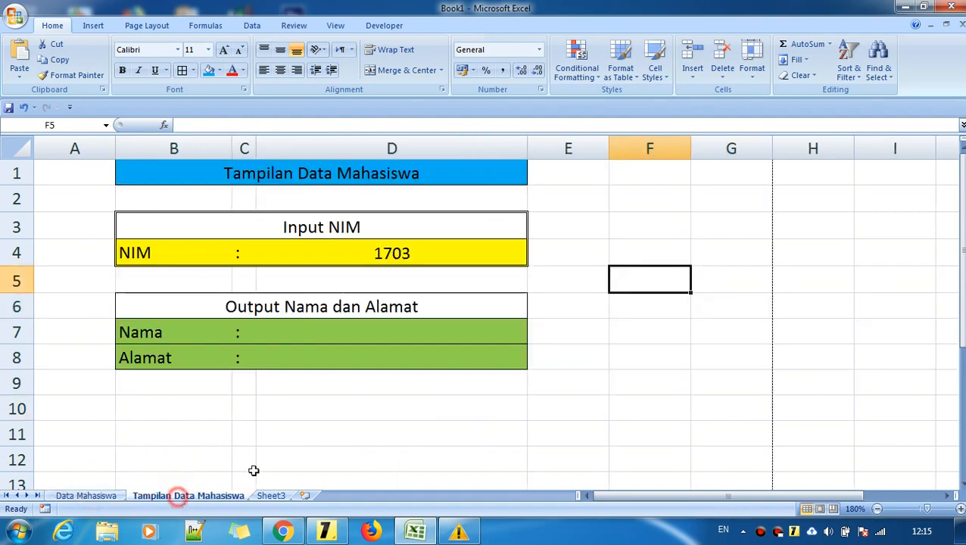
{"action": "left_click", "coordinate": [651, 378]}
{"action": "left_click", "coordinate": [622, 281]}
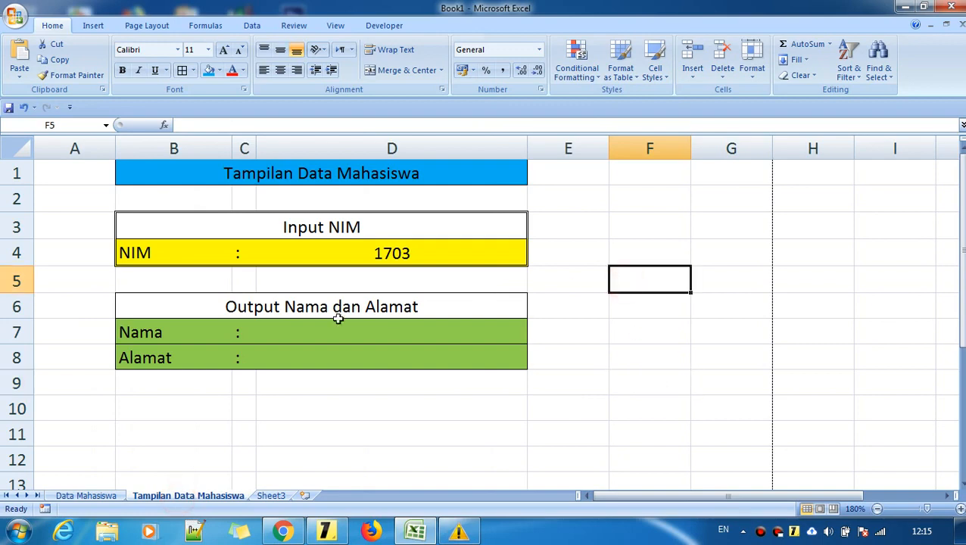
{"action": "left_click", "coordinate": [317, 327]}
{"action": "left_click", "coordinate": [317, 356]}
{"action": "left_click", "coordinate": [322, 329]}
{"action": "left_click_drag", "start_coordinate": [322, 329], "coordinate": [325, 368]}
{"action": "left_click", "coordinate": [341, 347]}
{"action": "left_click", "coordinate": [344, 330]}
{"action": "left_click", "coordinate": [351, 352]}
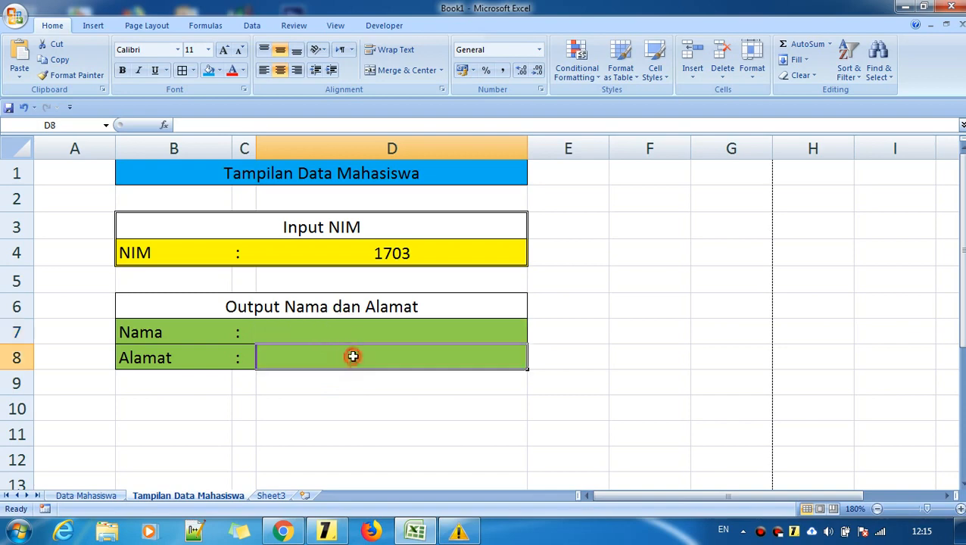
{"action": "left_click", "coordinate": [358, 331]}
Switch to the sticky note and read the IFERROR and VLOOKUP formula with column index 2, then return to the workbook.
{"action": "left_click", "coordinate": [338, 529]}
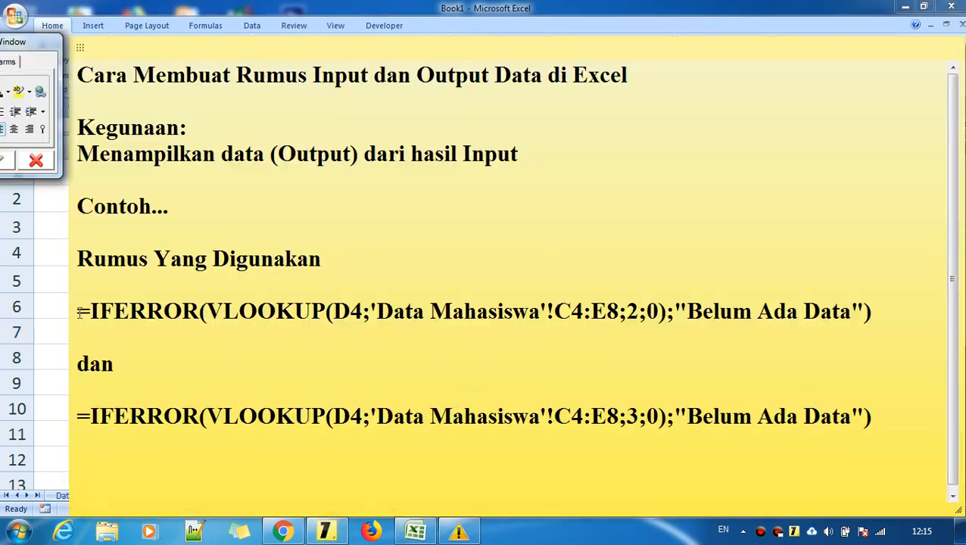
{"action": "left_click_drag", "start_coordinate": [78, 313], "coordinate": [262, 313]}
{"action": "left_click", "coordinate": [451, 332]}
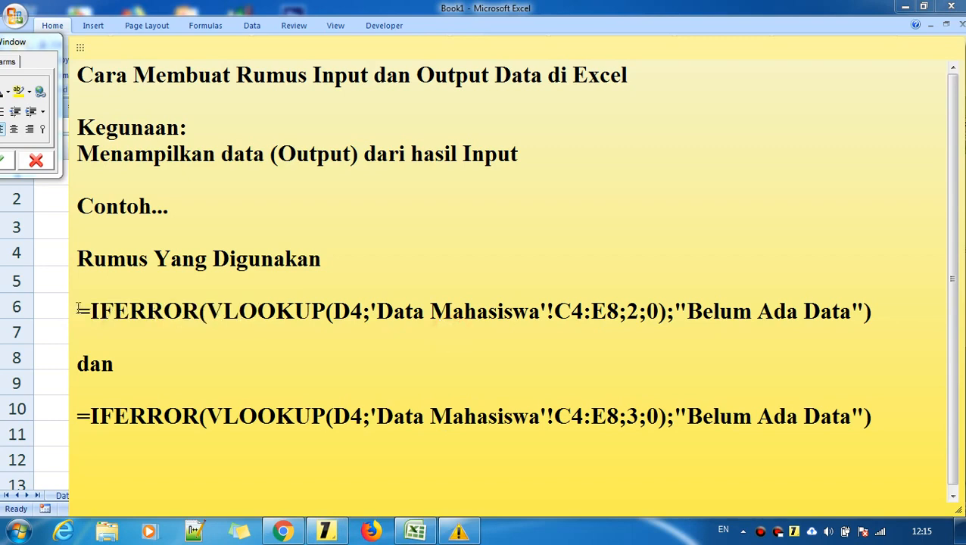
{"action": "left_click_drag", "start_coordinate": [78, 308], "coordinate": [893, 323]}
{"action": "left_click", "coordinate": [896, 324]}
{"action": "left_click", "coordinate": [60, 337]}
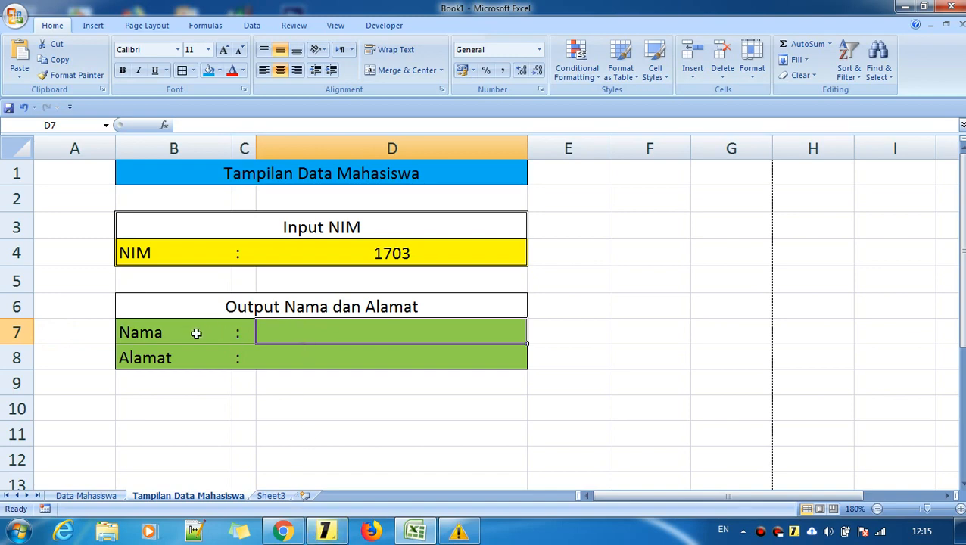
Reopen the sticky note for the Alamat row, read the formula with column index 3, and switch back to the workbook.
{"action": "left_click", "coordinate": [193, 359]}
{"action": "left_click", "coordinate": [327, 532]}
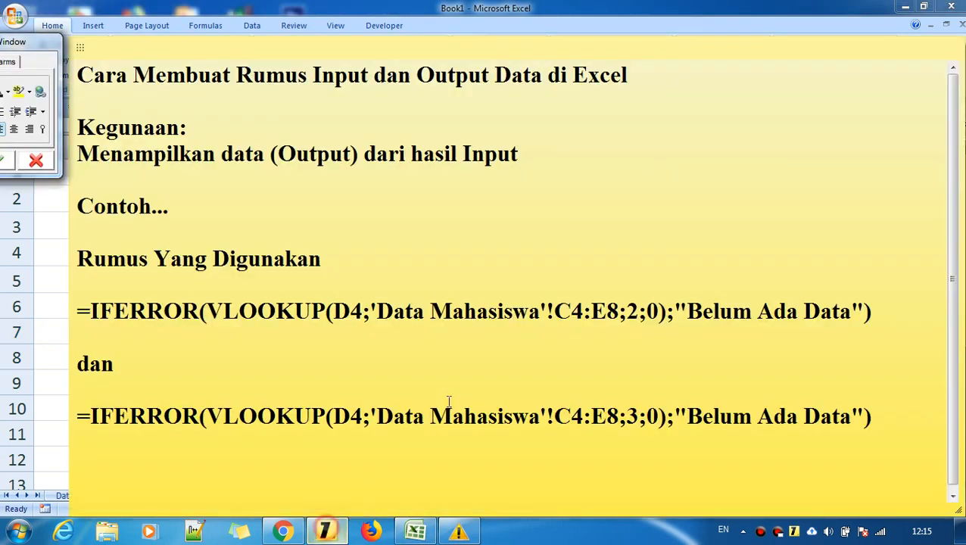
{"action": "left_click", "coordinate": [910, 414]}
{"action": "left_click_drag", "start_coordinate": [732, 416], "coordinate": [772, 418]}
{"action": "left_click", "coordinate": [881, 417]}
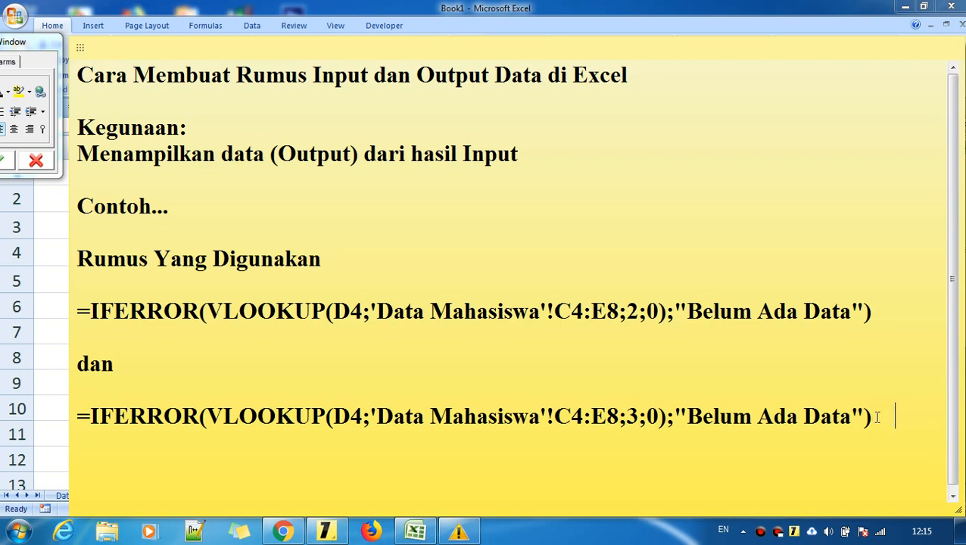
{"action": "mouse_move", "coordinate": [874, 417]}
{"action": "left_mouse_down"}
{"action": "mouse_move", "coordinate": [77, 422]}
{"action": "mouse_move", "coordinate": [809, 430]}
{"action": "mouse_move", "coordinate": [874, 418]}
{"action": "left_mouse_up"}
{"action": "left_click", "coordinate": [877, 419]}
{"action": "key", "text": "alt+Tab"}
Start a VLOOKUP formula in the Nama output cell D7 and correct the misspelled function name to vlookup.
{"action": "left_click", "coordinate": [300, 331]}
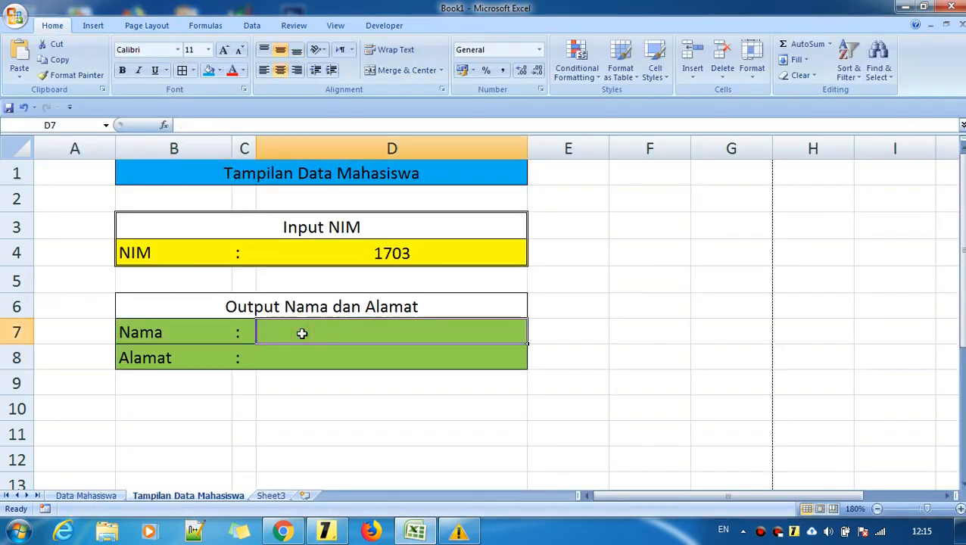
{"action": "type", "text": "=v"}
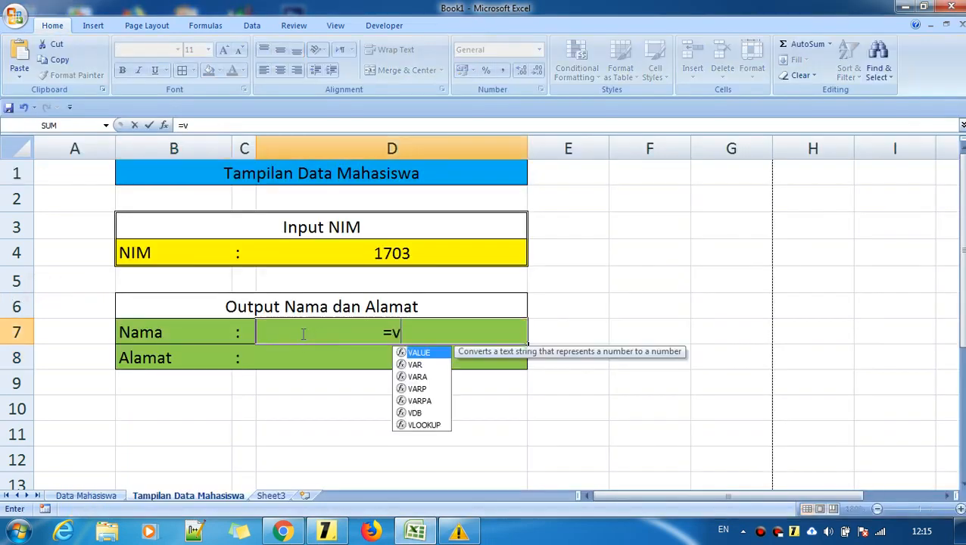
{"action": "type", "text": "loopup"}
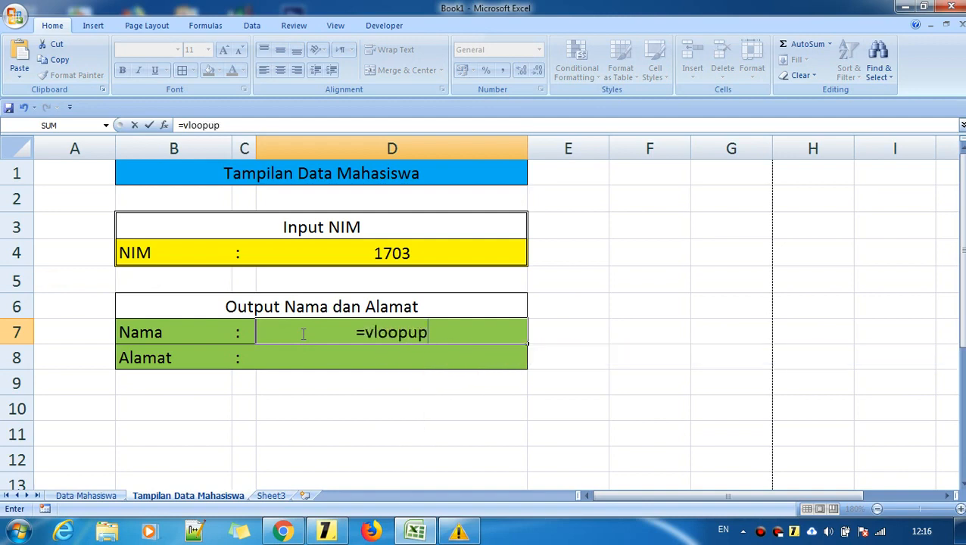
{"action": "type", "text": "("}
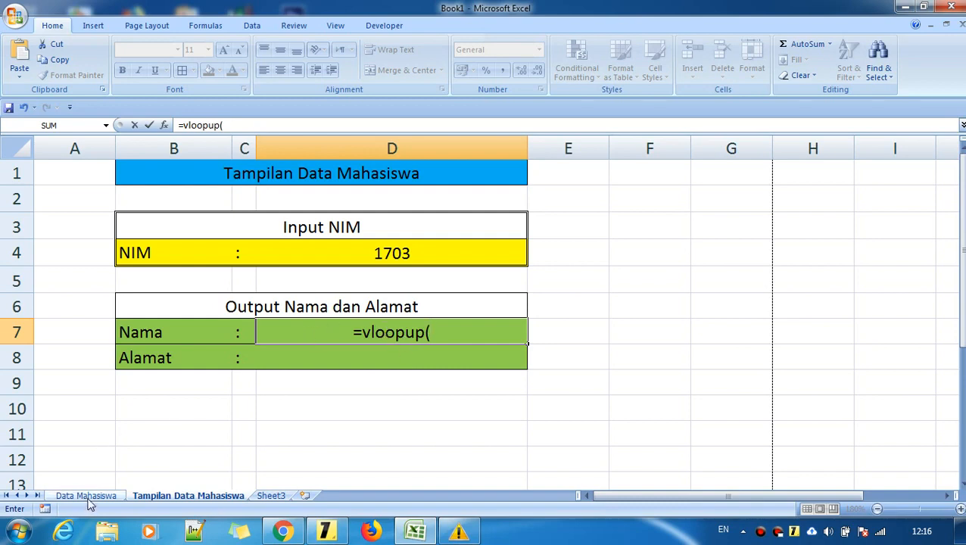
{"action": "left_click", "coordinate": [441, 335]}
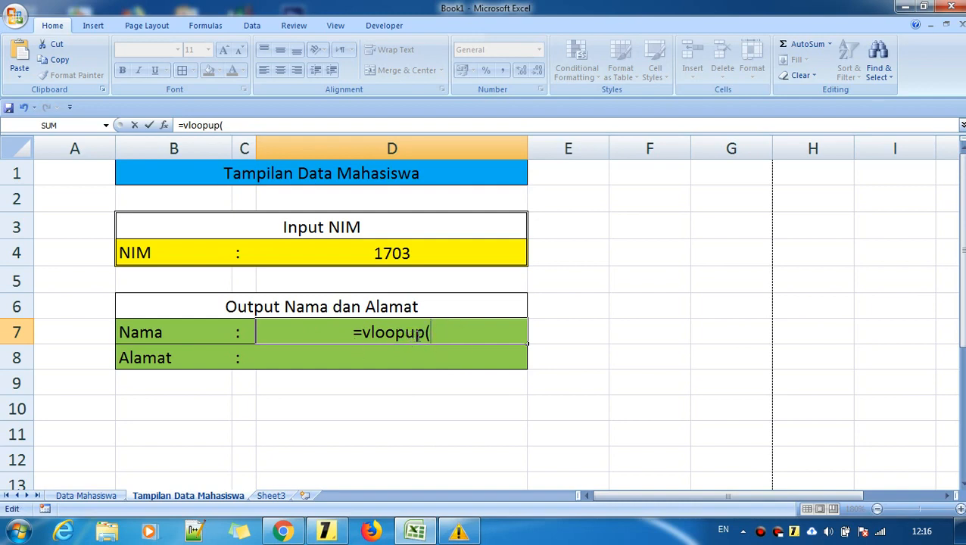
{"action": "left_click", "coordinate": [464, 332]}
{"action": "key", "text": "BackSpace"}
{"action": "key", "text": "BackSpace"}
{"action": "key", "text": "BackSpace"}
{"action": "key", "text": "BackSpace"}
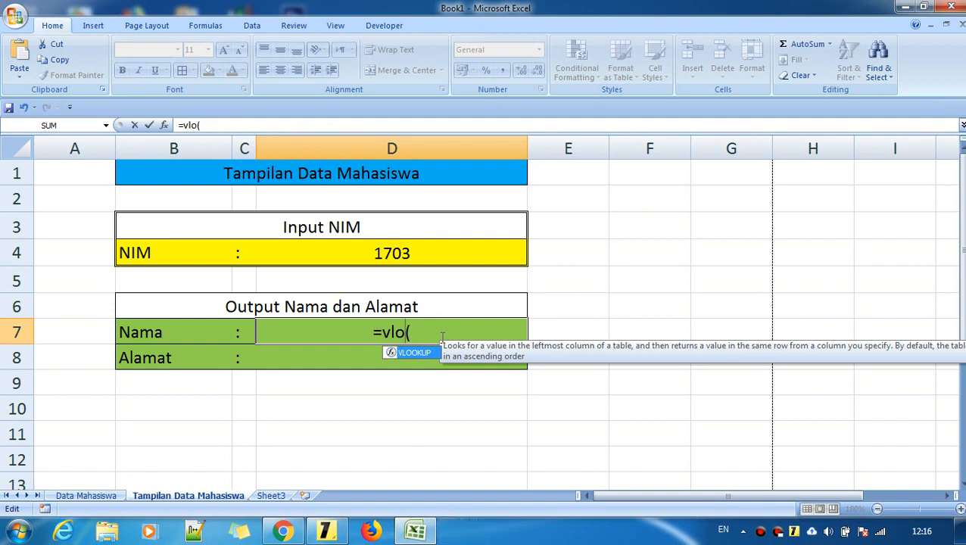
{"action": "type", "text": "okup"}
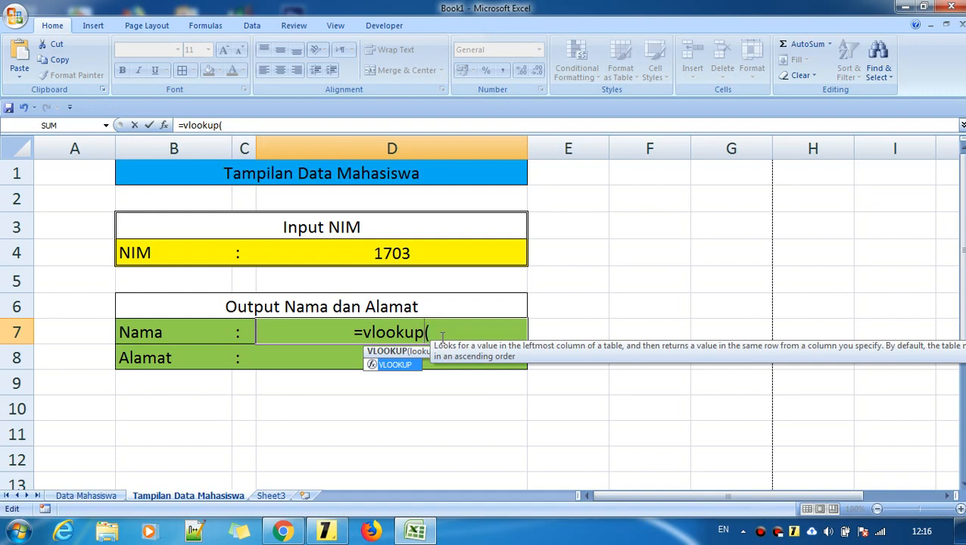
{"action": "left_click", "coordinate": [430, 332]}
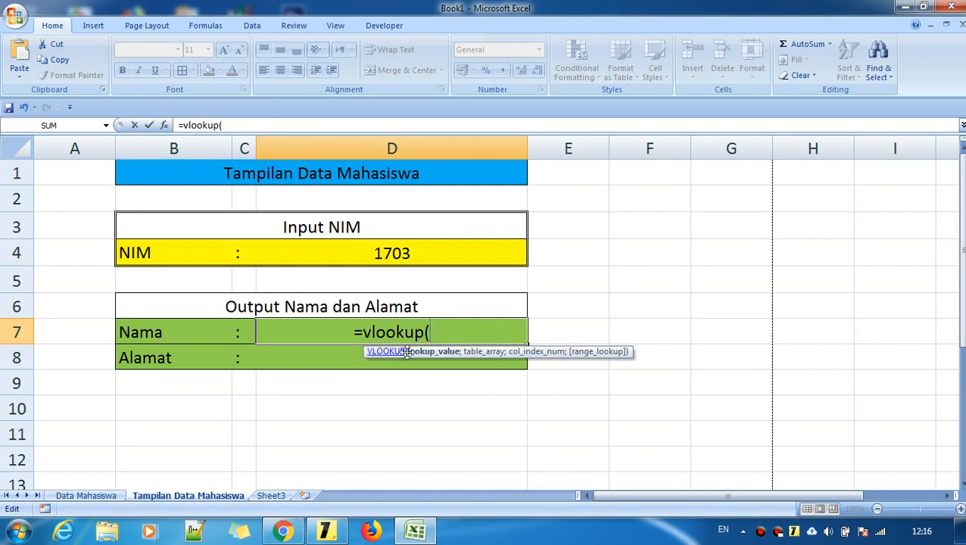
Use the NIM input cell D4 as the lookup value of the VLOOKUP in D7.
{"action": "left_click", "coordinate": [407, 254]}
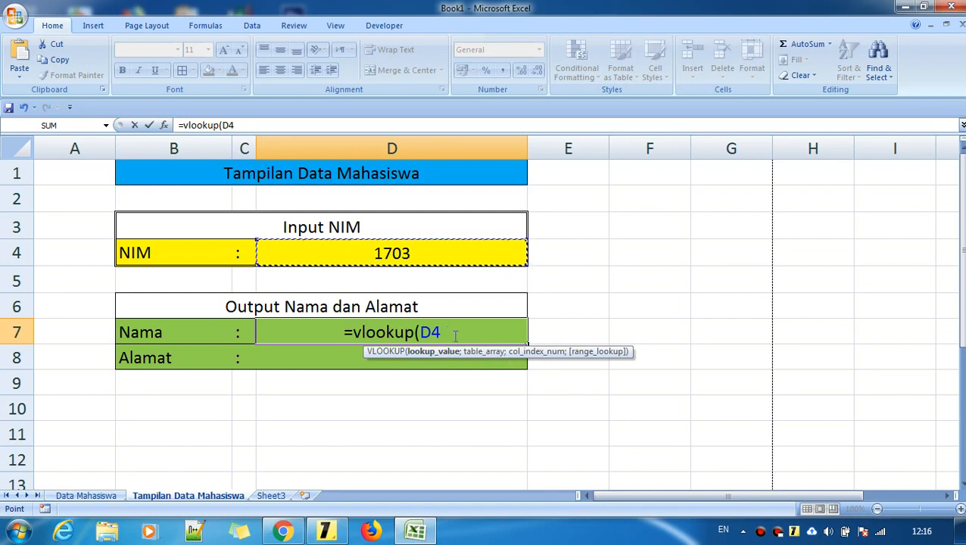
{"action": "type", "text": ";"}
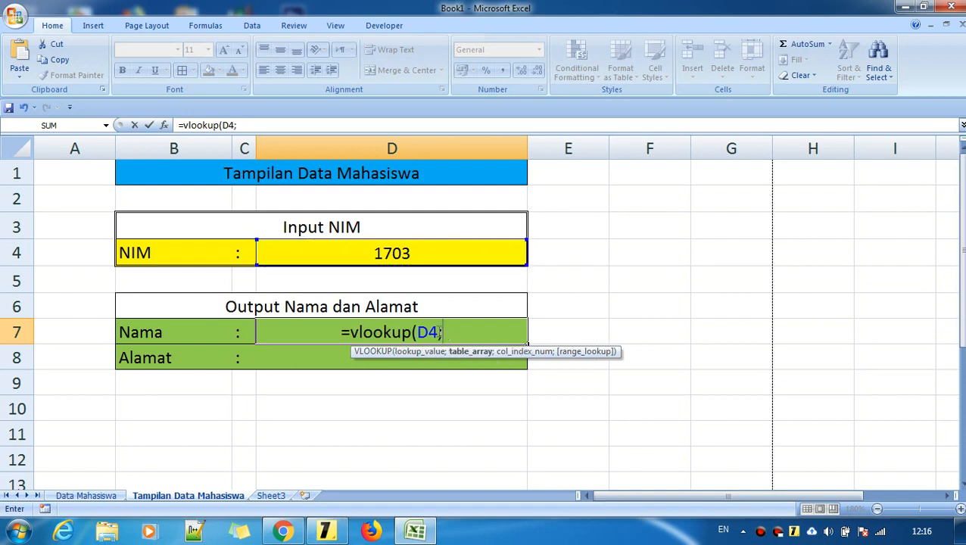
{"action": "left_click", "coordinate": [447, 332]}
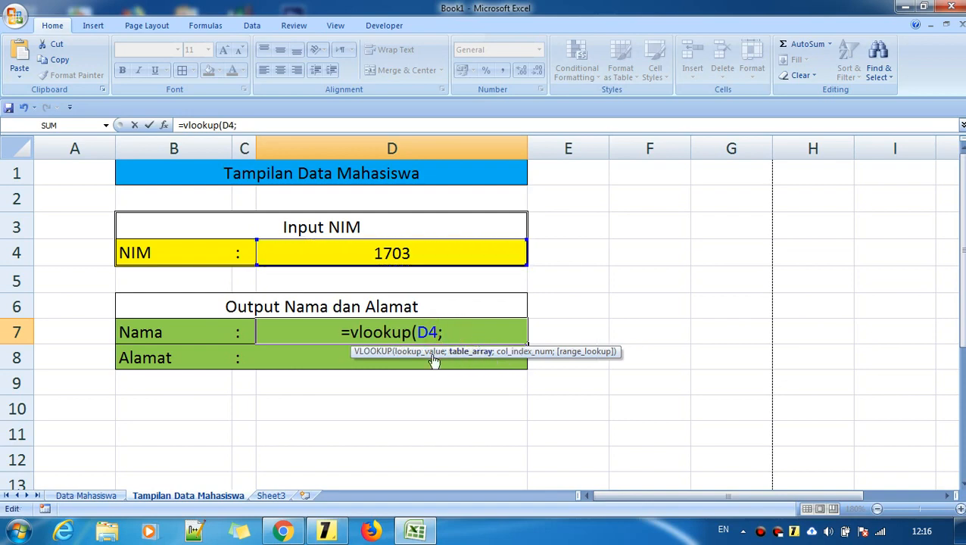
Set the VLOOKUP table array to range C4:E8 on the Data Mahasiswa sheet, leaving out the header row and No column.
{"action": "left_click", "coordinate": [82, 496]}
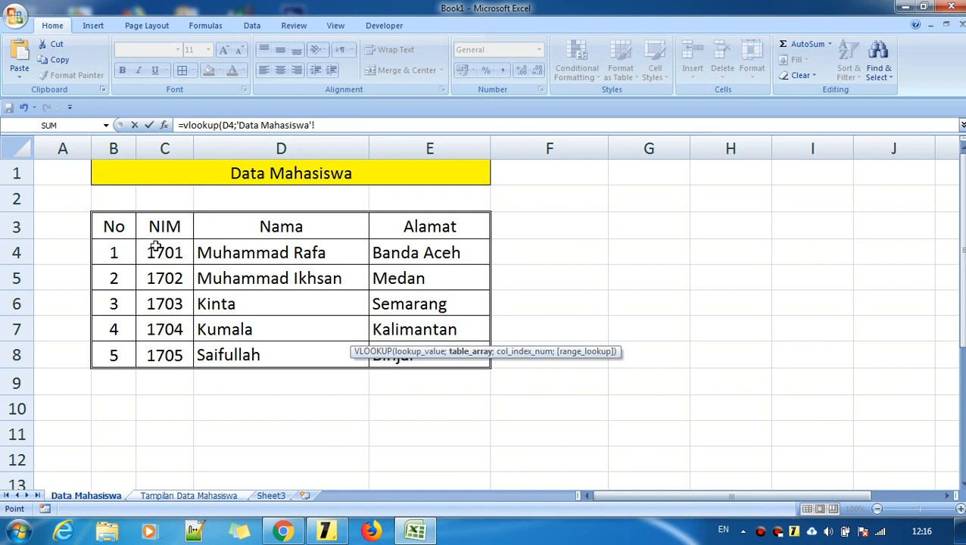
{"action": "left_click_drag", "start_coordinate": [134, 227], "coordinate": [448, 351]}
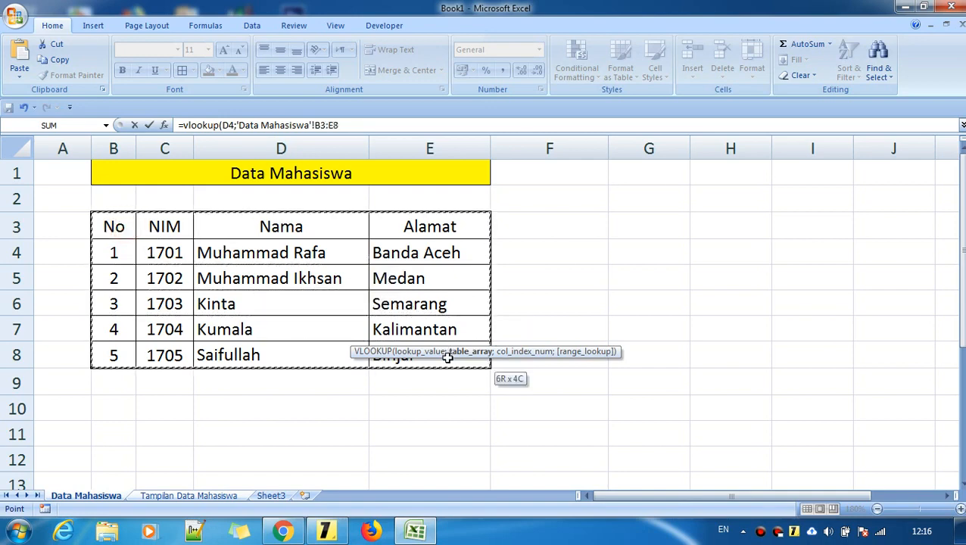
{"action": "left_click_drag", "start_coordinate": [107, 224], "coordinate": [429, 227]}
{"action": "left_click_drag", "start_coordinate": [147, 252], "coordinate": [426, 358]}
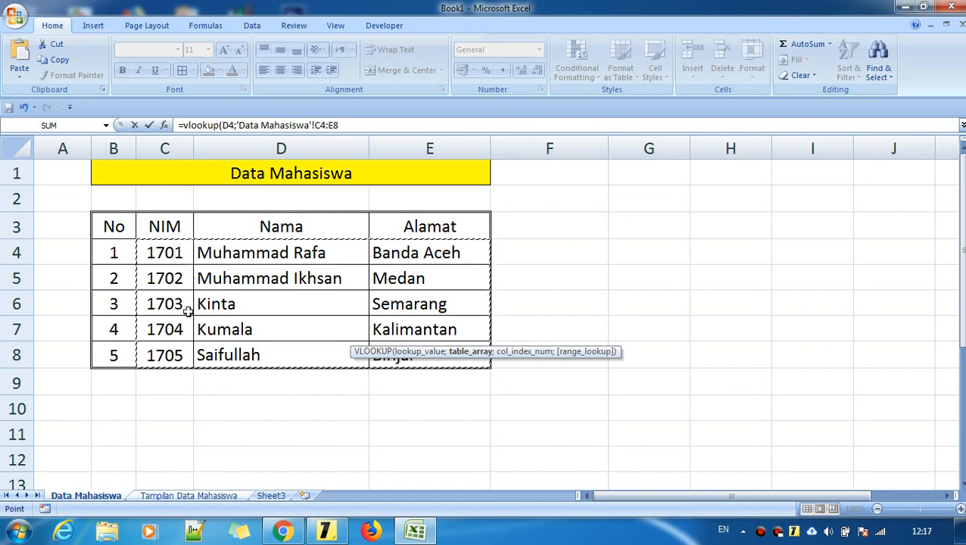
{"action": "left_click", "coordinate": [177, 227]}
{"action": "left_click", "coordinate": [168, 252]}
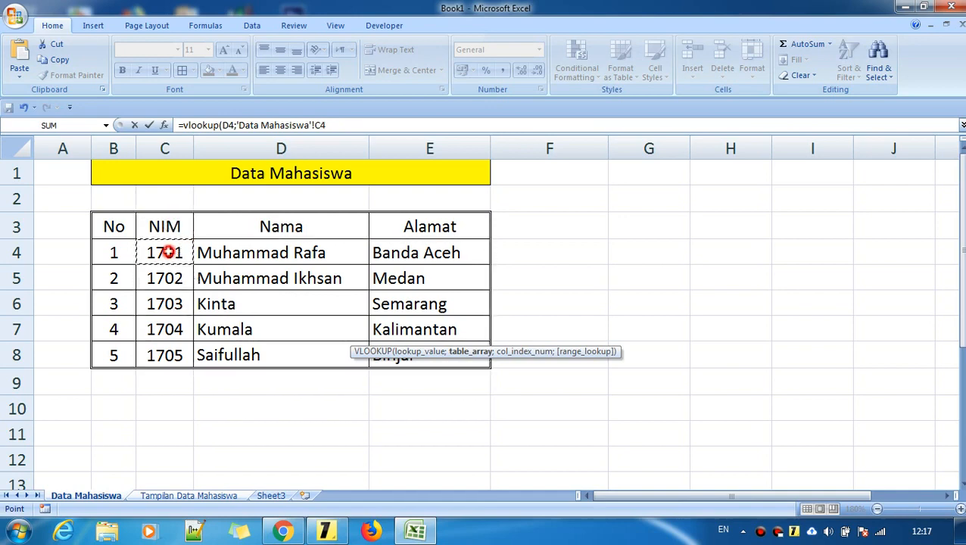
{"action": "left_click_drag", "start_coordinate": [168, 252], "coordinate": [426, 357]}
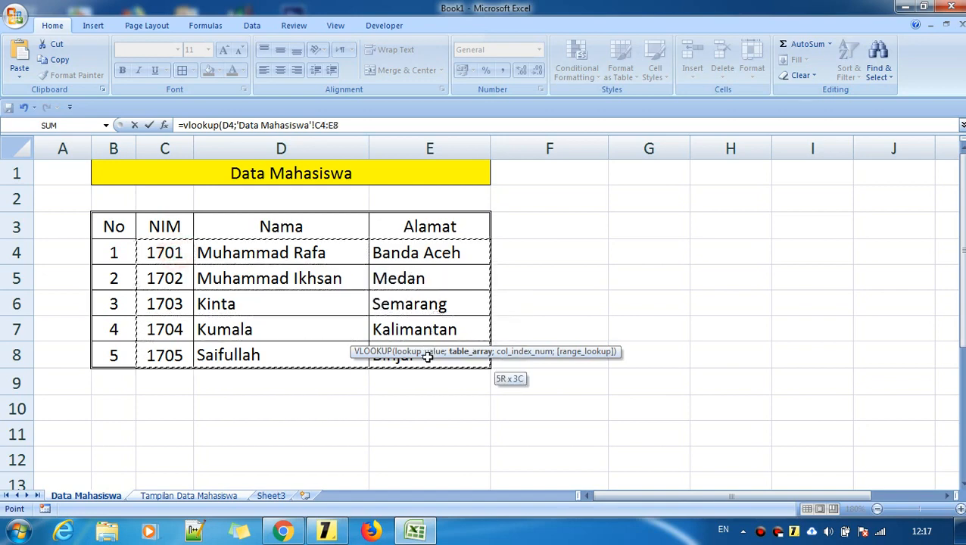
Complete the VLOOKUP with column index 2 and range lookup 0, then commit the formula.
{"action": "left_click", "coordinate": [346, 125]}
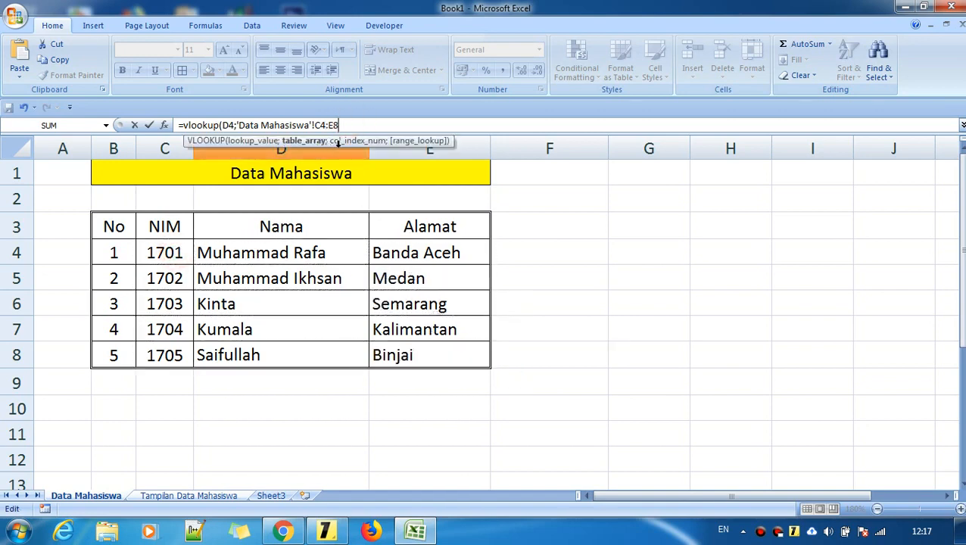
{"action": "type", "text": ";2"}
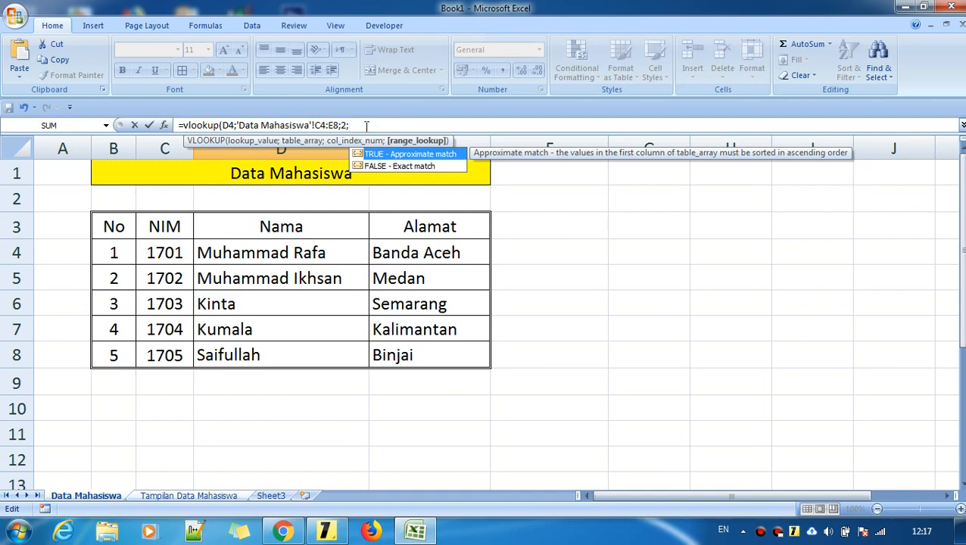
{"action": "type", "text": "fal"}
{"action": "key", "text": "BackSpace"}
{"action": "key", "text": "BackSpace"}
{"action": "type", "text": ")"}
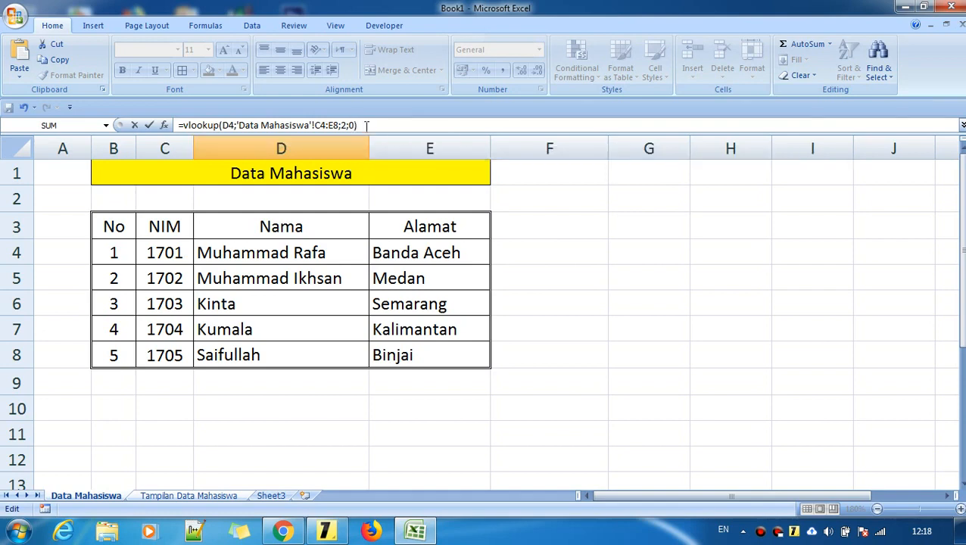
{"action": "key", "text": "Return"}
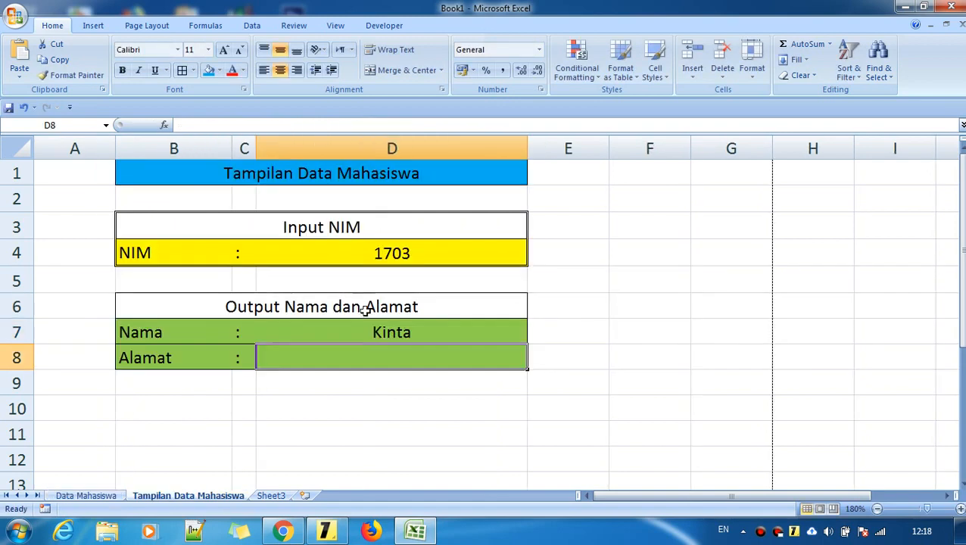
Check the Nama formula in D7, switch to the sticky note to highlight IFERROR in the first formula, and return to the workbook.
{"action": "left_click", "coordinate": [383, 376]}
{"action": "left_click", "coordinate": [396, 335]}
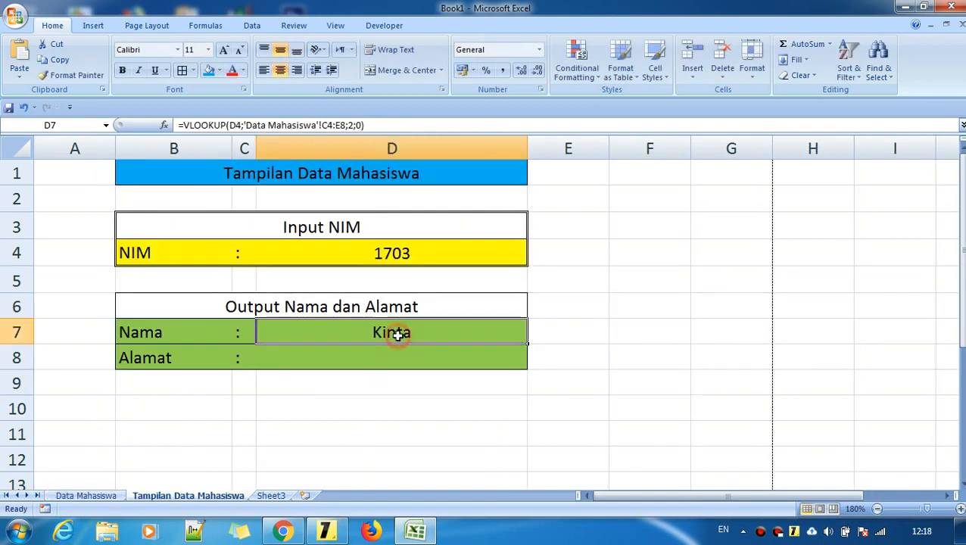
{"action": "left_click", "coordinate": [414, 252]}
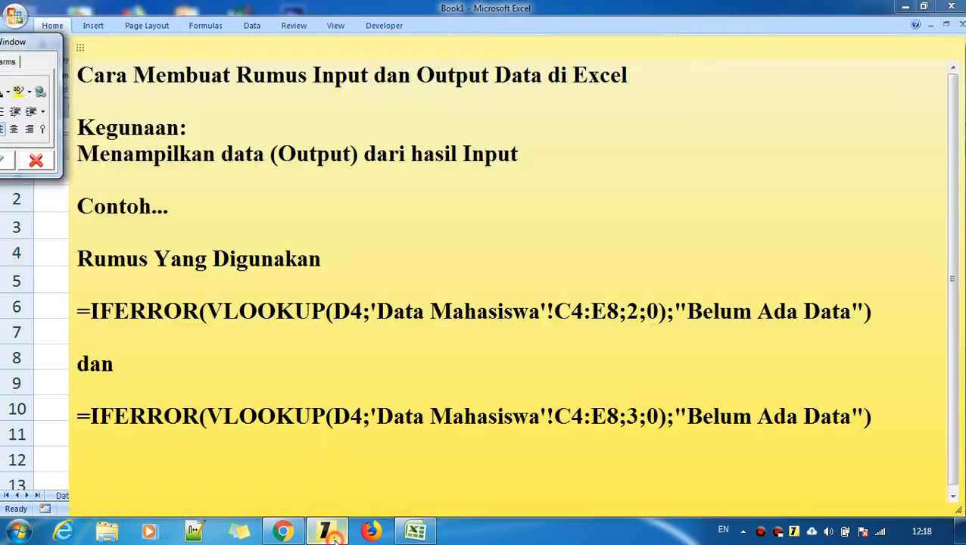
{"action": "left_click", "coordinate": [326, 531]}
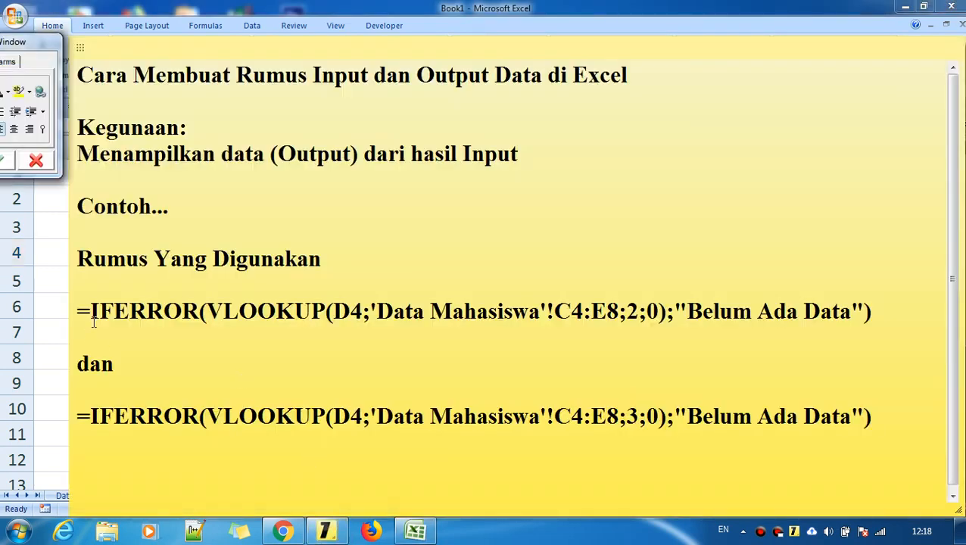
{"action": "left_click_drag", "start_coordinate": [94, 322], "coordinate": [201, 318]}
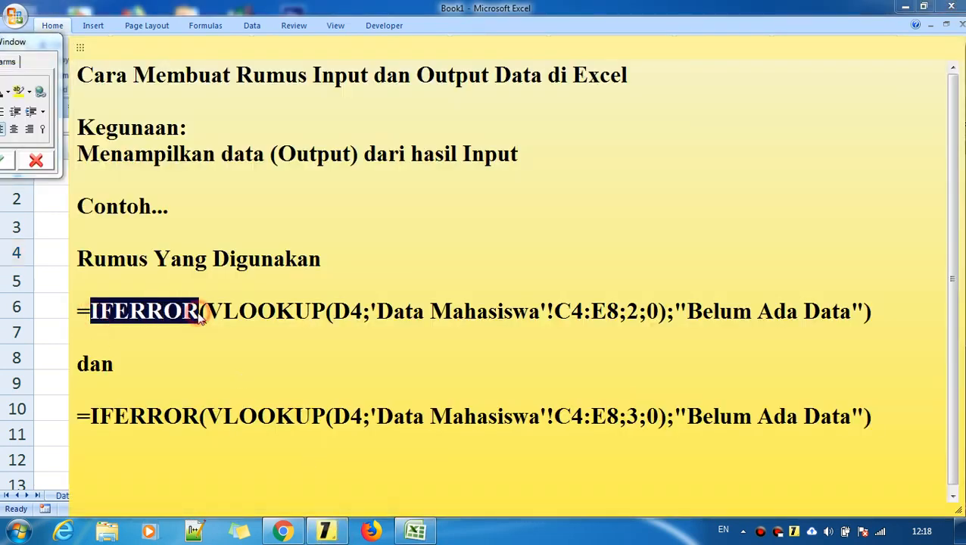
{"action": "left_click", "coordinate": [415, 530]}
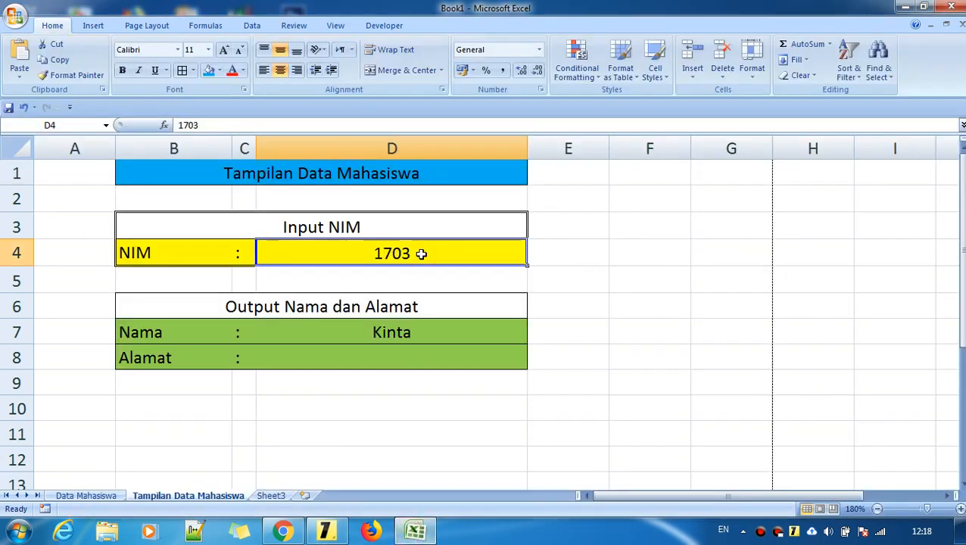
Clear the NIM value in D4 and select the Nama output cell D7 to check its result.
{"action": "key", "text": "Delete"}
{"action": "key", "text": "Return"}
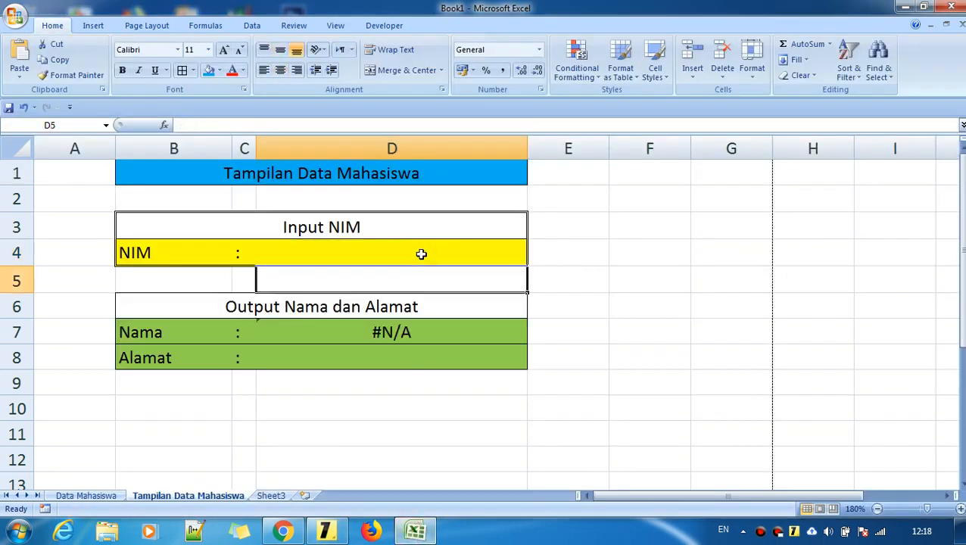
{"action": "left_click", "coordinate": [411, 331]}
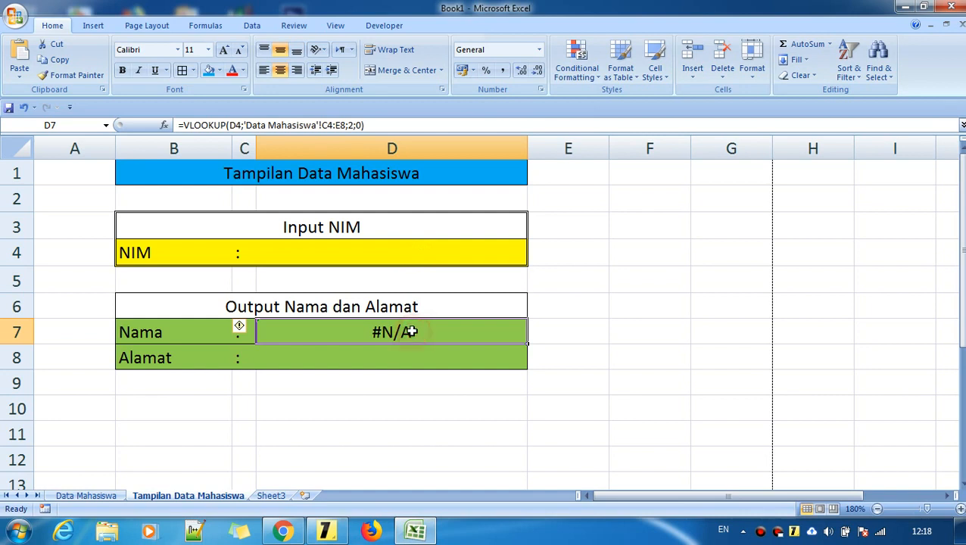
Insert iferror( before VLOOKUP in the D7 formula and dismiss the Windows color scheme dialog.
{"action": "left_click", "coordinate": [184, 125]}
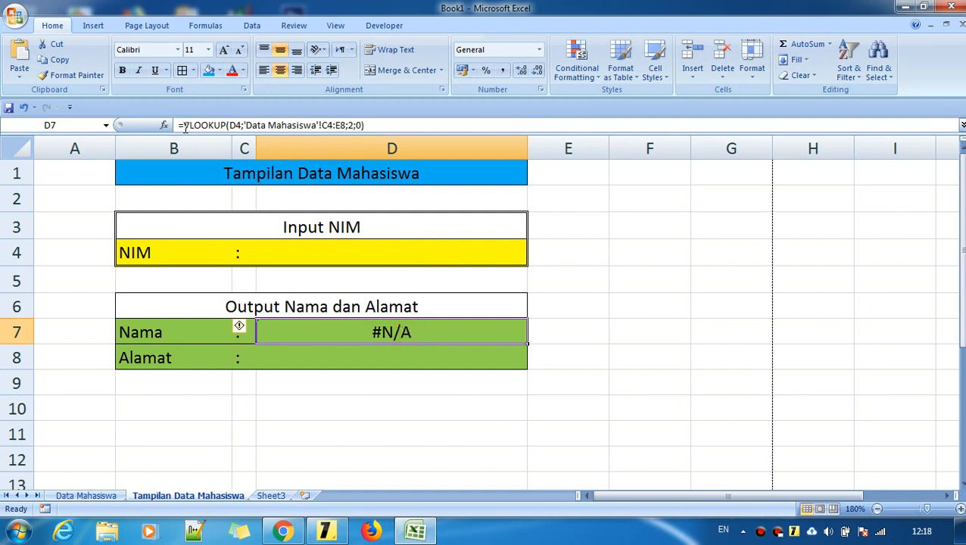
{"action": "left_click", "coordinate": [435, 123]}
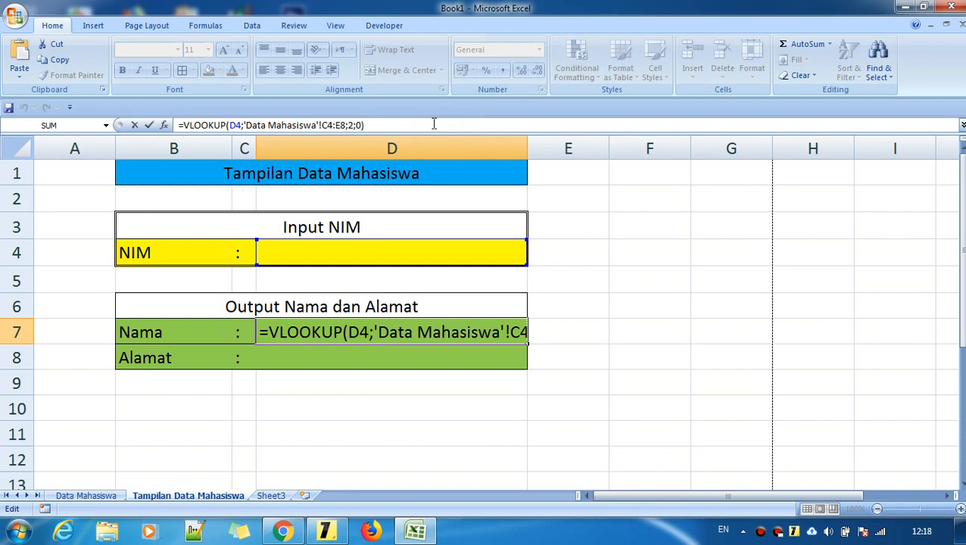
{"action": "left_click", "coordinate": [184, 125]}
{"action": "type", "text": "if"}
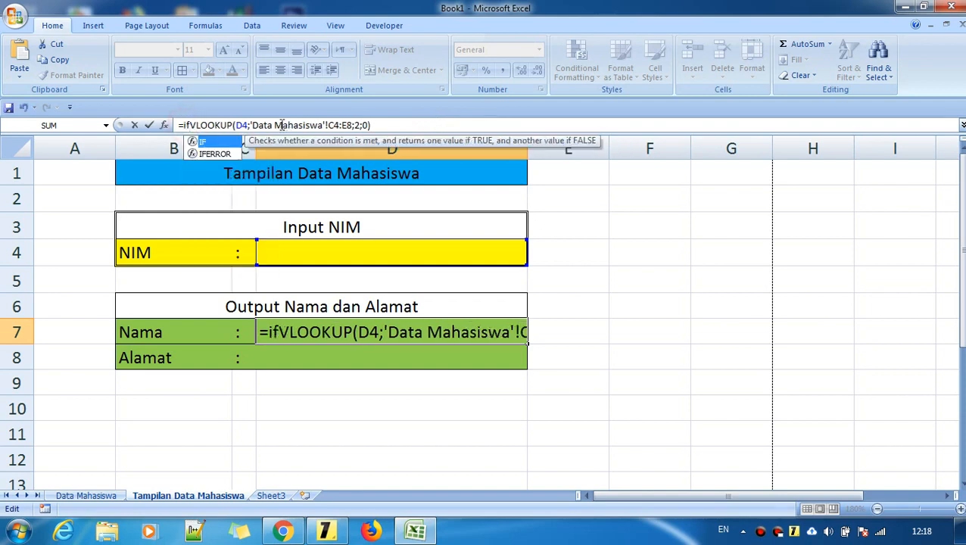
{"action": "type", "text": "error"}
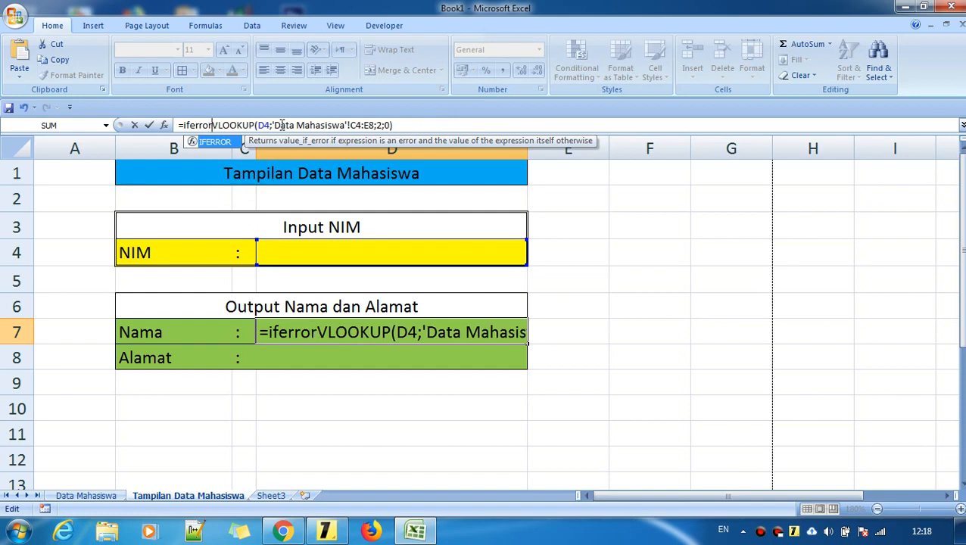
{"action": "type", "text": "(VLOOKUP(D4;'D"}
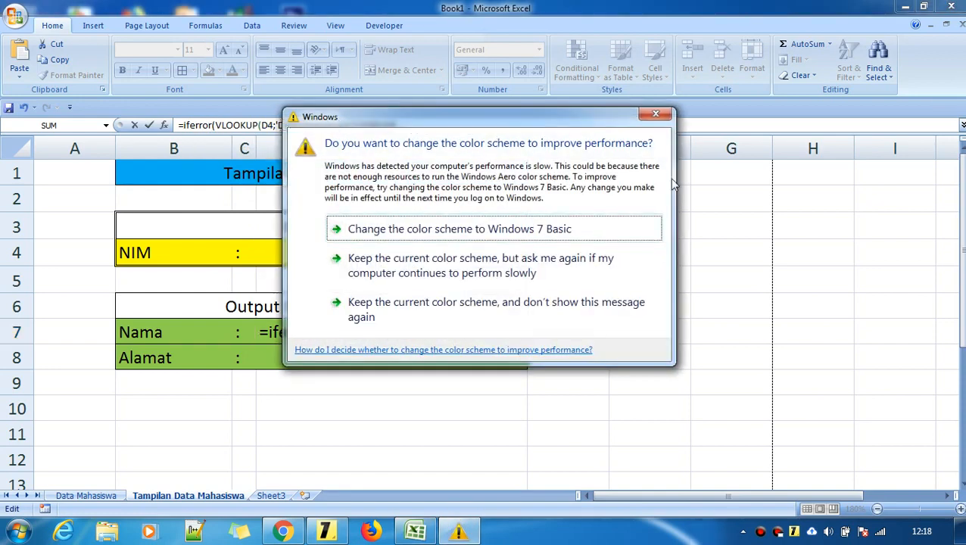
{"action": "left_click", "coordinate": [723, 125]}
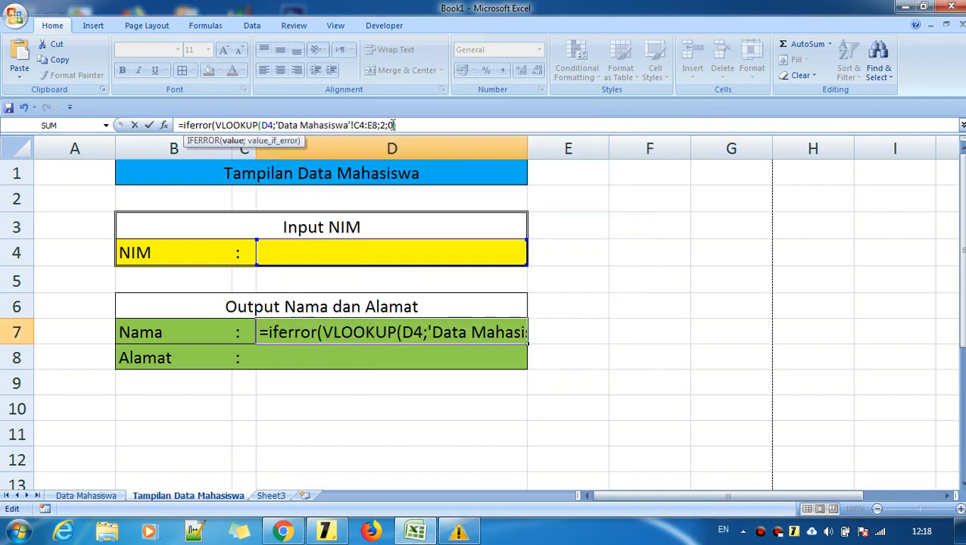
Complete the IFERROR formula in D7 with "Belum Ada Data" as the value if error, and commit it.
{"action": "left_click", "coordinate": [409, 124]}
{"action": "left_click", "coordinate": [405, 125]}
{"action": "type", "text": ";"}
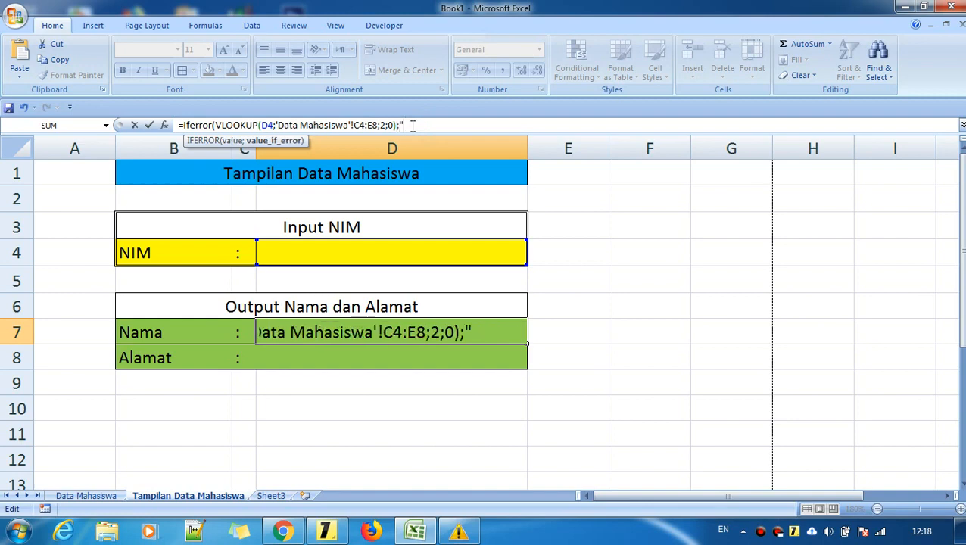
{"action": "type", "text": "\"Belum"}
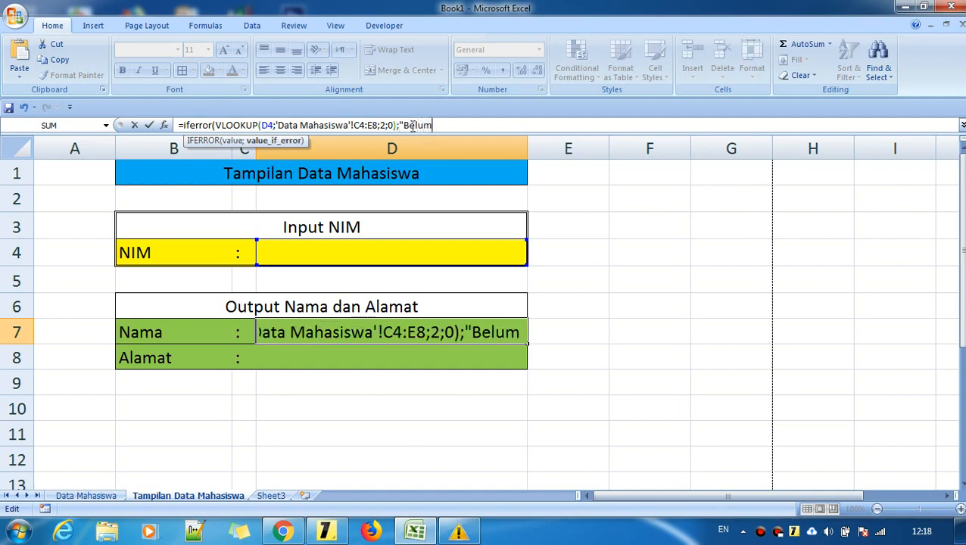
{"action": "type", "text": " Ada "}
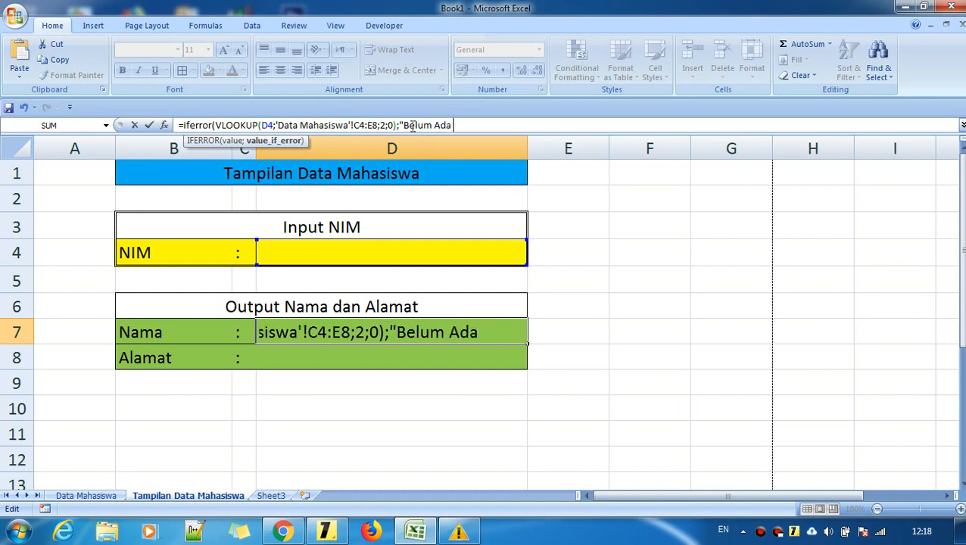
{"action": "type", "text": "Data\""}
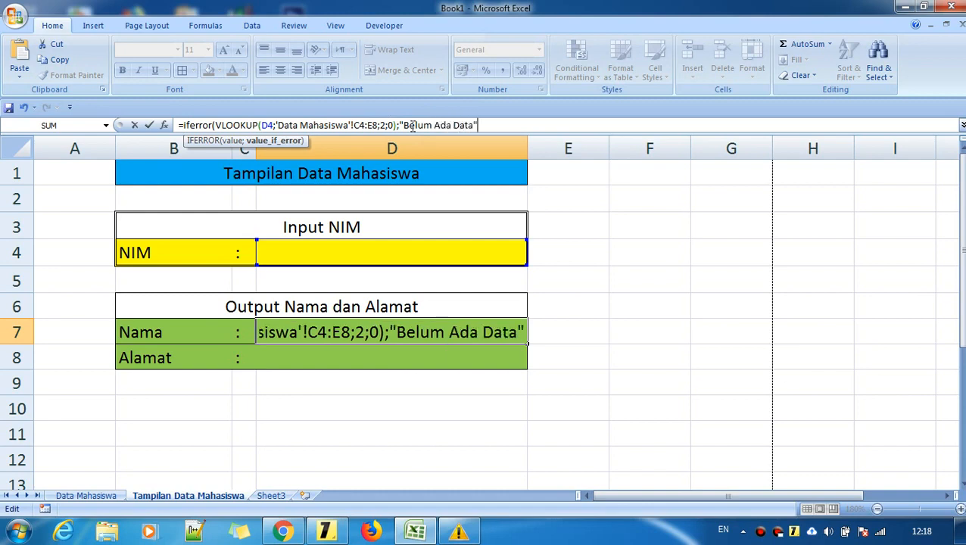
{"action": "type", "text": ")"}
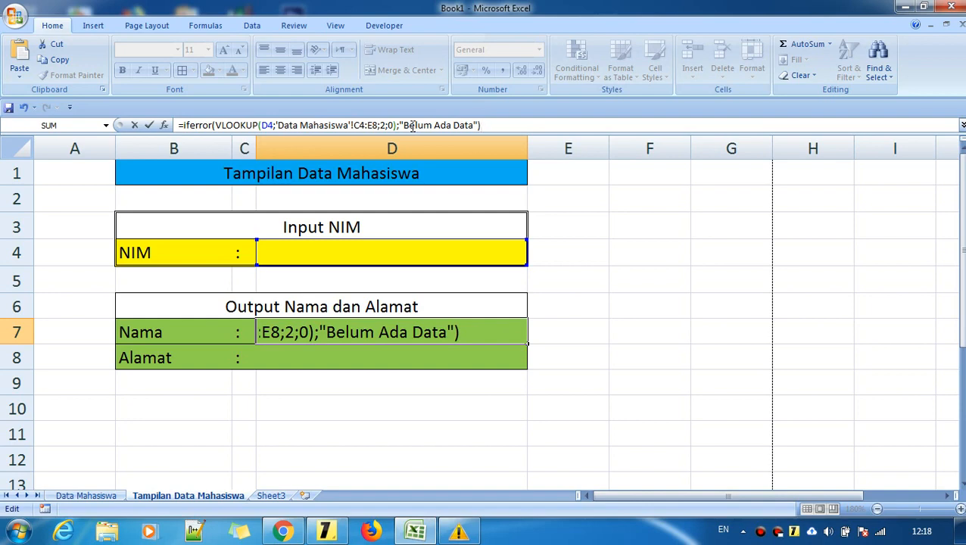
{"action": "key", "text": "Return"}
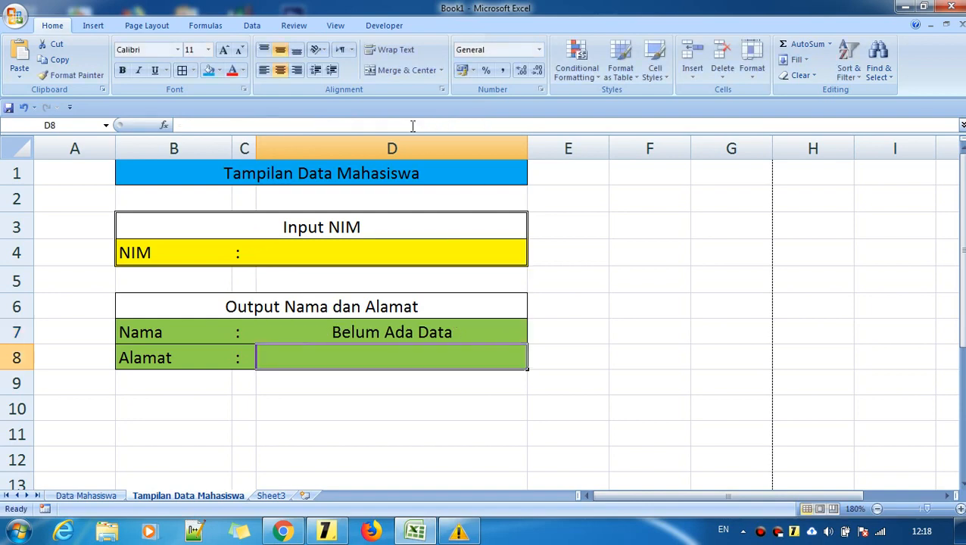
Change the IFERROR fallback in the D7 formula to empty text ("") by removing Belum Ada Data, and commit it.
{"action": "left_click", "coordinate": [401, 253]}
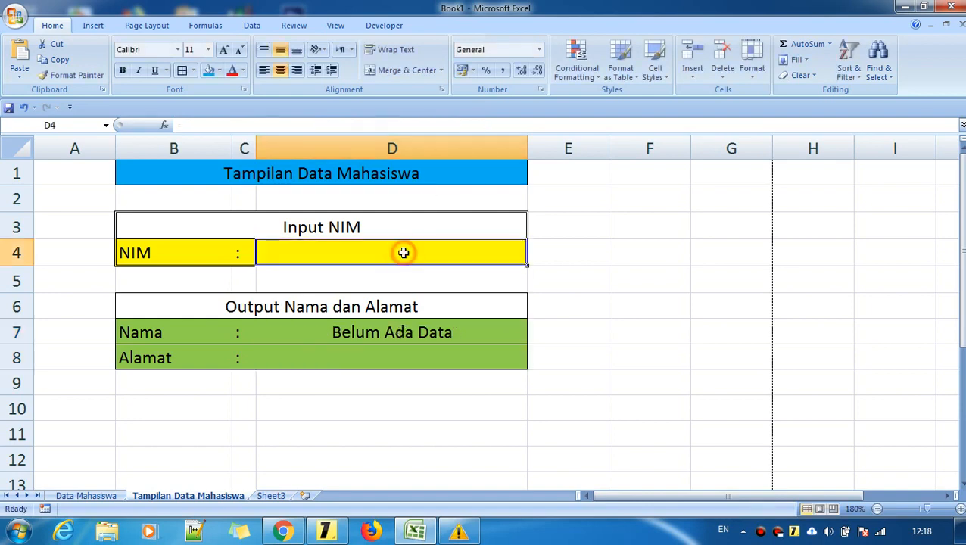
{"action": "left_click", "coordinate": [402, 333]}
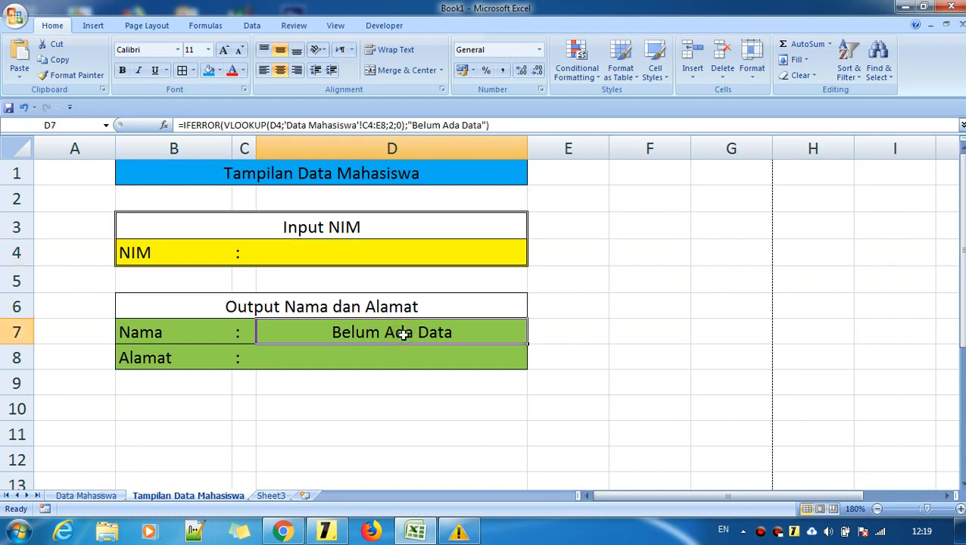
{"action": "left_click", "coordinate": [481, 126]}
{"action": "left_click_drag", "start_coordinate": [481, 125], "coordinate": [412, 126]}
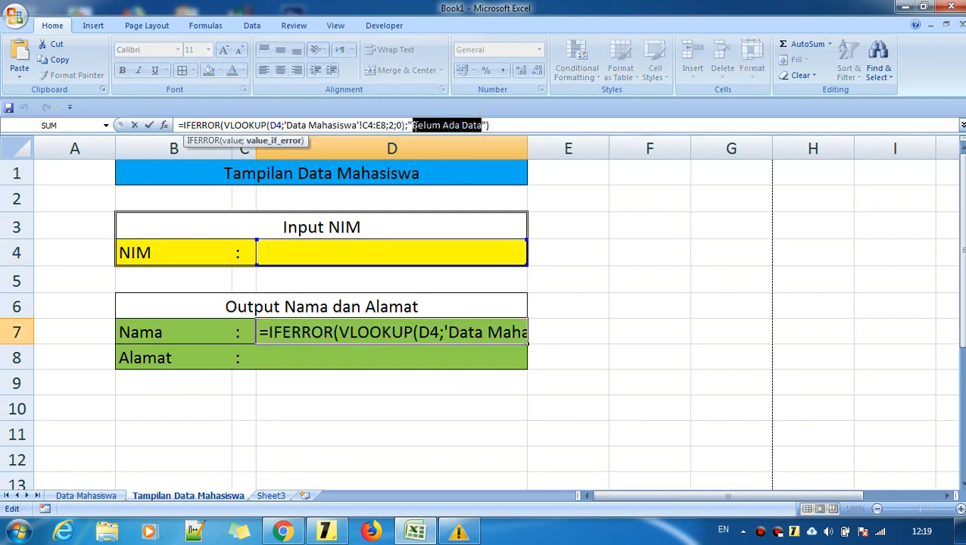
{"action": "key", "text": "BackSpace"}
{"action": "key", "text": "Return"}
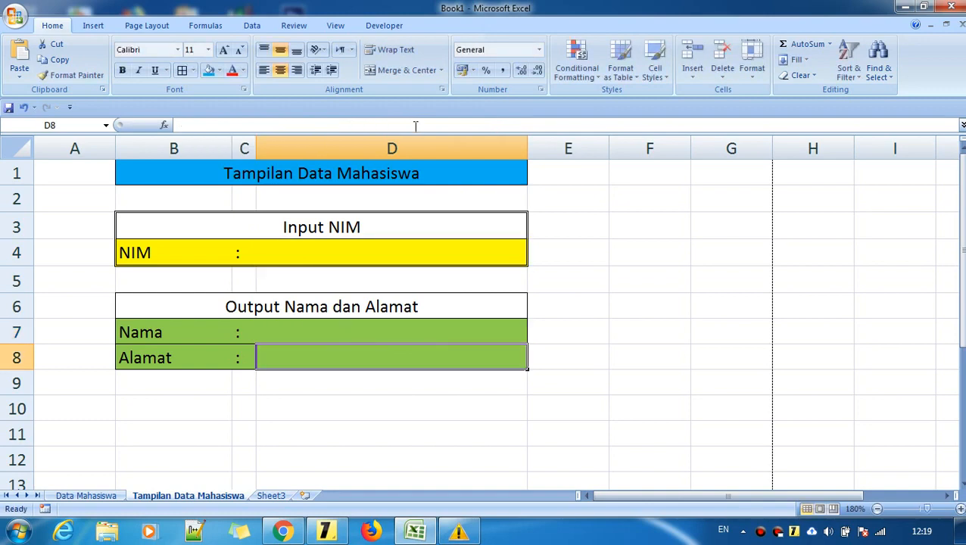
Enter the second listed student's NIM in D4 and check the Nama output in D7.
{"action": "left_click", "coordinate": [388, 251]}
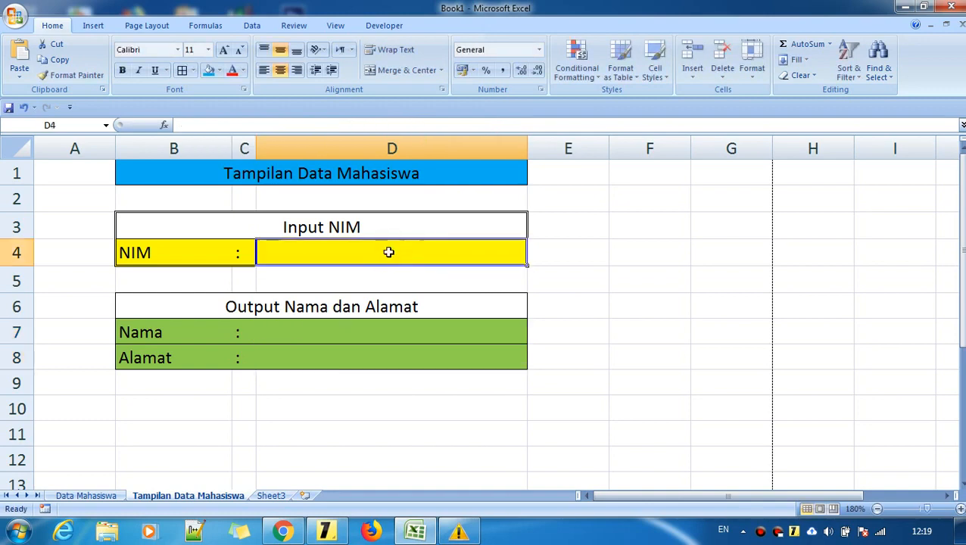
{"action": "type", "text": "17-"}
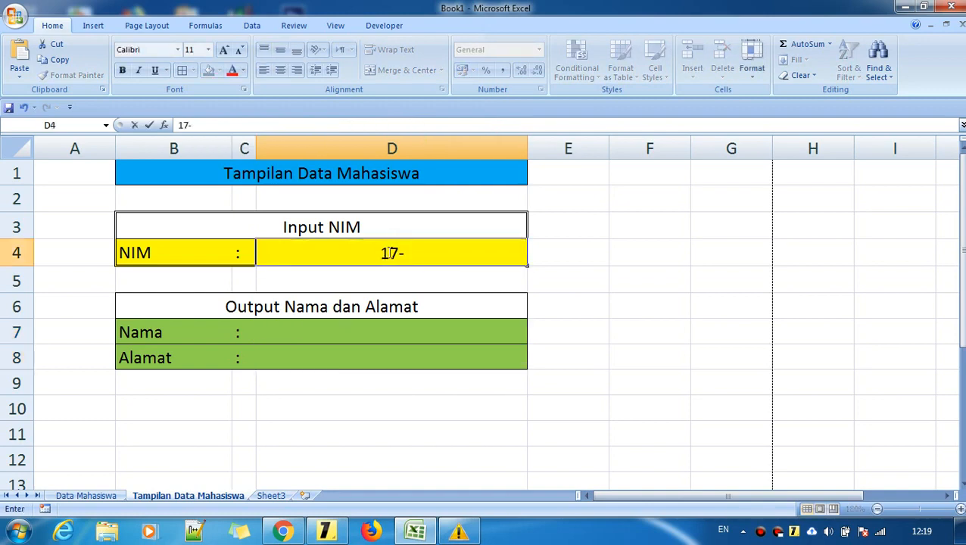
{"action": "key", "text": "BackSpace"}
{"action": "type", "text": "02"}
{"action": "key", "text": "Return"}
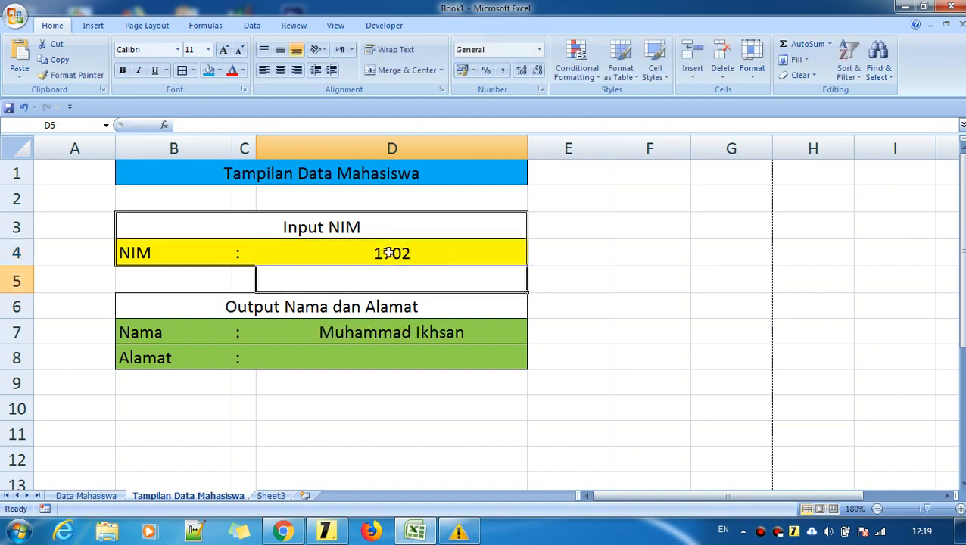
{"action": "left_click", "coordinate": [423, 330]}
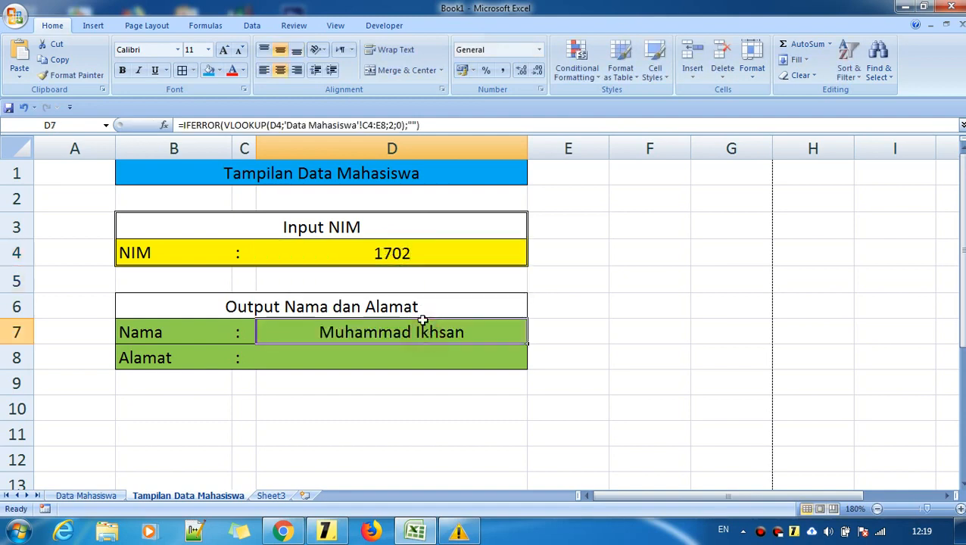
{"action": "left_click", "coordinate": [420, 249]}
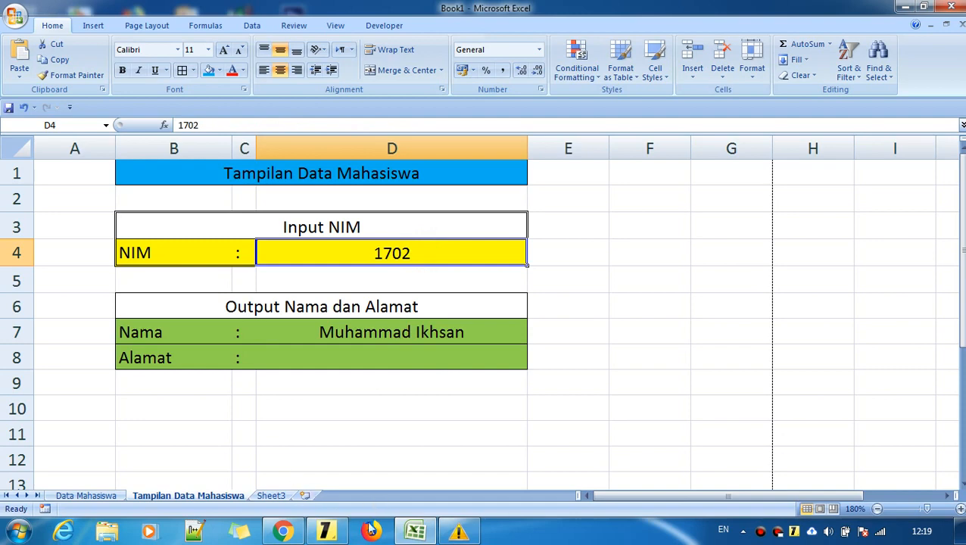
Switch to the sticky note, highlight the column 2 and column 3 IFERROR formulas to review them, and return to the workbook.
{"action": "left_click", "coordinate": [326, 530]}
{"action": "left_click", "coordinate": [505, 348]}
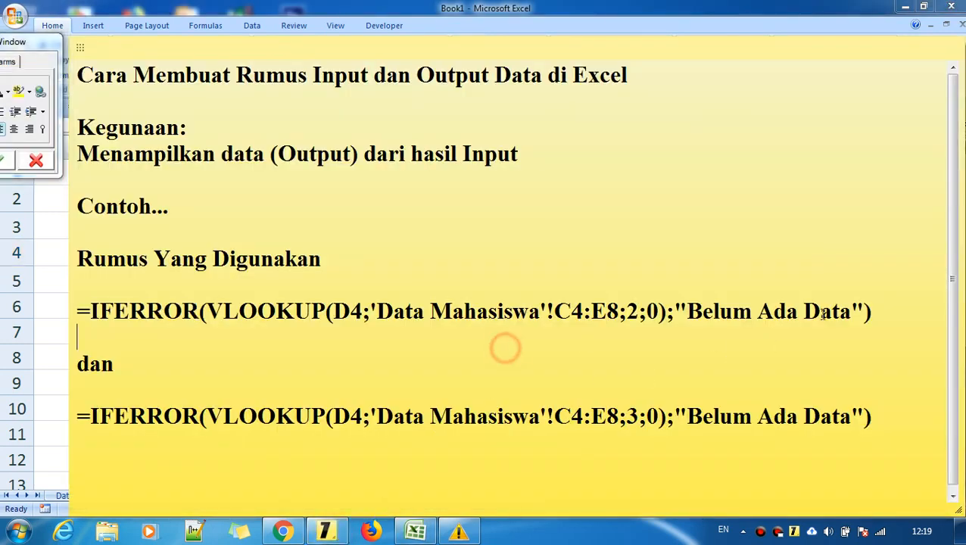
{"action": "left_click_drag", "start_coordinate": [874, 312], "coordinate": [82, 320]}
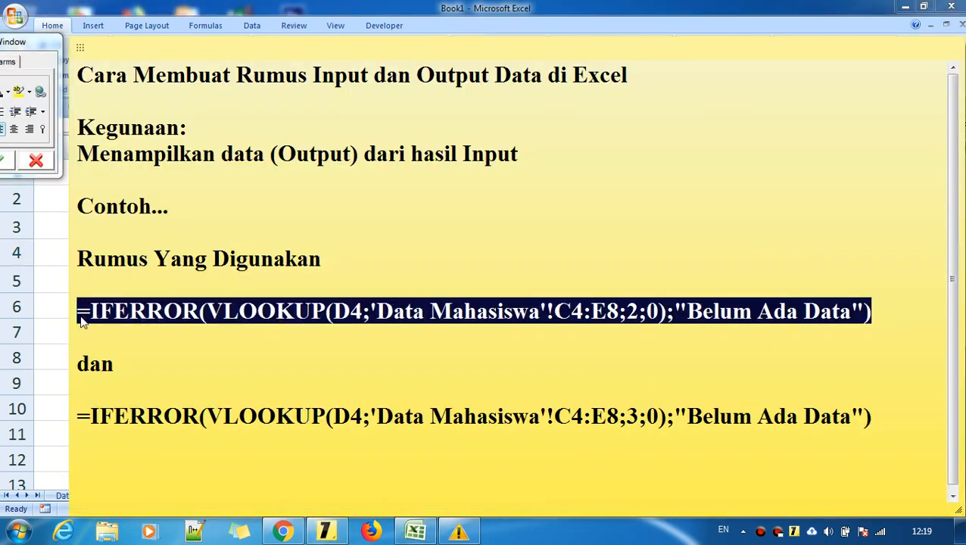
{"action": "left_click", "coordinate": [882, 311]}
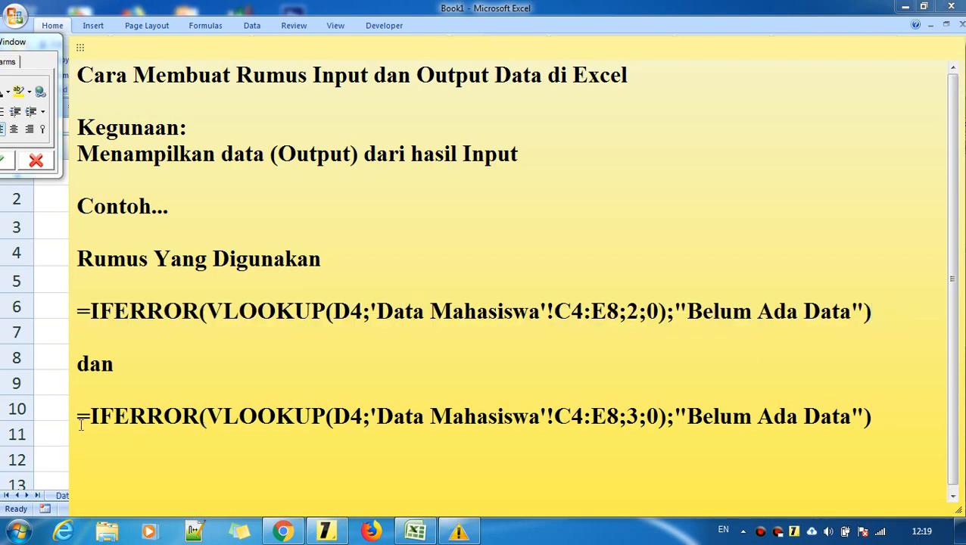
{"action": "left_click_drag", "start_coordinate": [81, 425], "coordinate": [774, 442]}
{"action": "left_click", "coordinate": [914, 430]}
{"action": "left_click", "coordinate": [415, 531]}
Start a VLOOKUP formula in the Alamat output cell D8 with D4 as the lookup value, ending with a semicolon.
{"action": "left_click", "coordinate": [344, 357]}
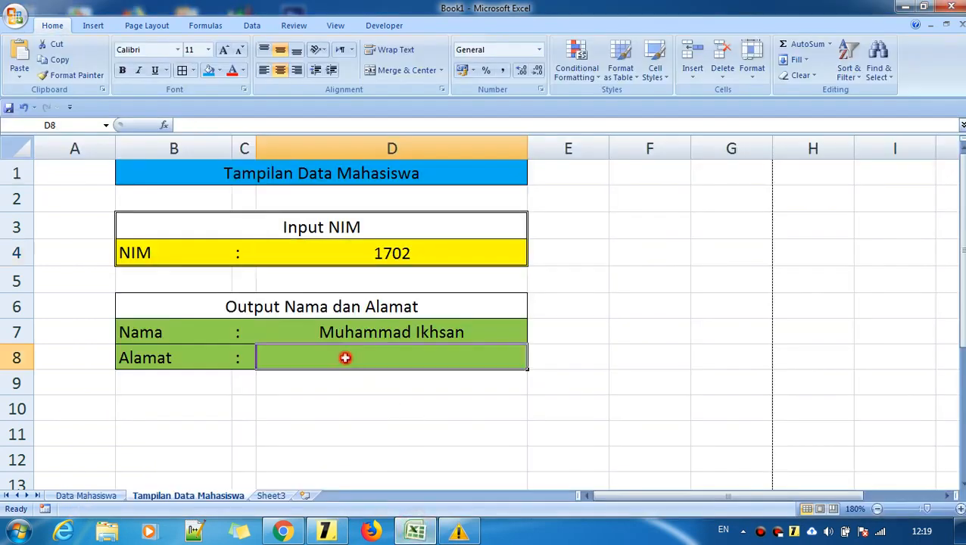
{"action": "type", "text": "="}
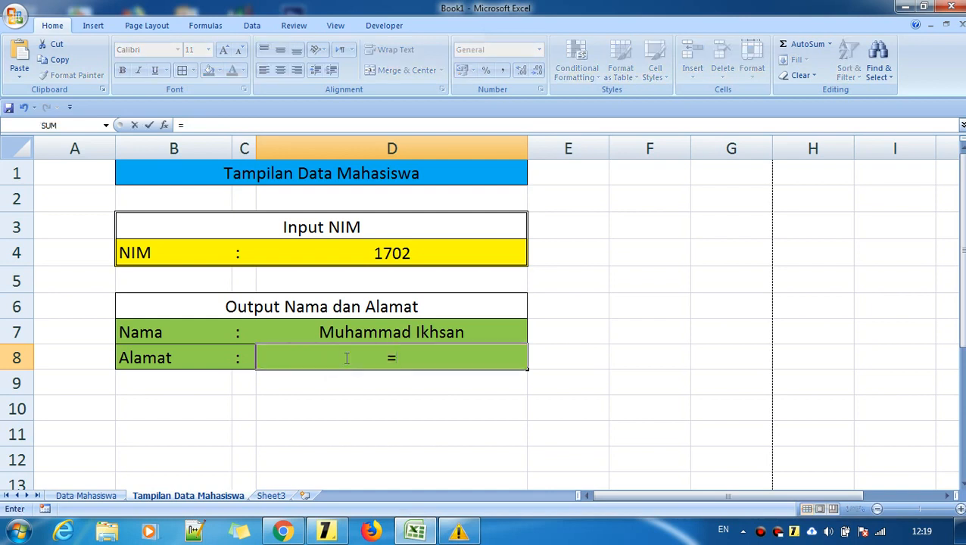
{"action": "type", "text": "vloou"}
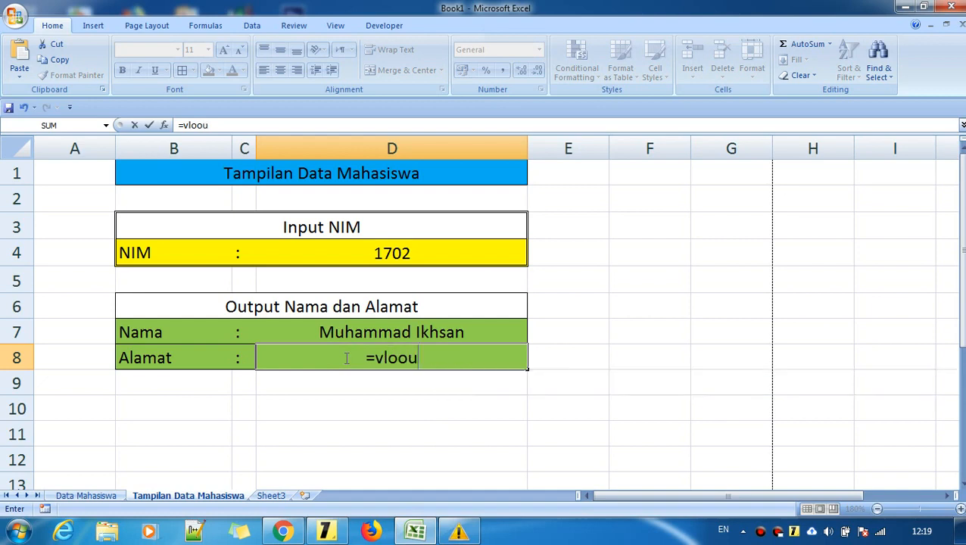
{"action": "type", "text": "p"}
{"action": "key", "text": "BackSpace"}
{"action": "key", "text": "BackSpace"}
{"action": "type", "text": "k"}
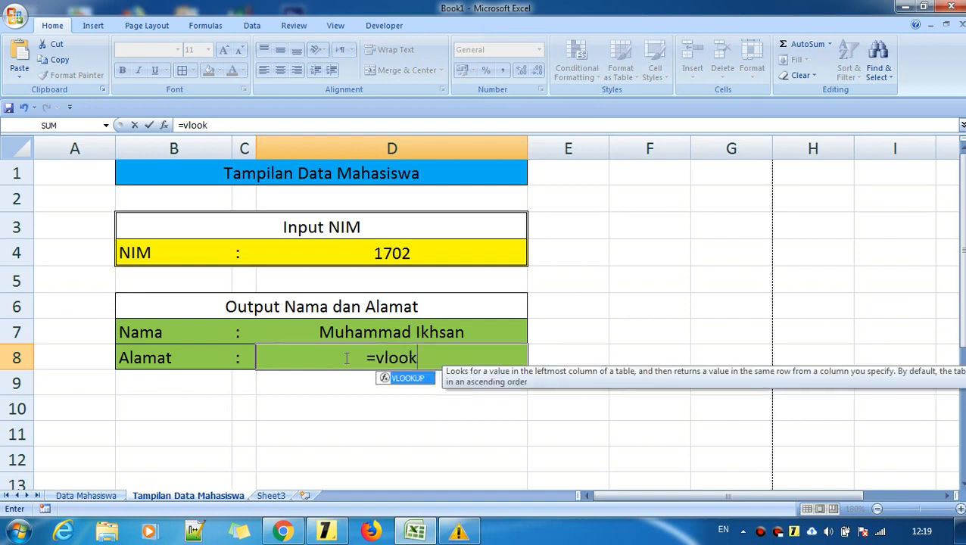
{"action": "type", "text": "up"}
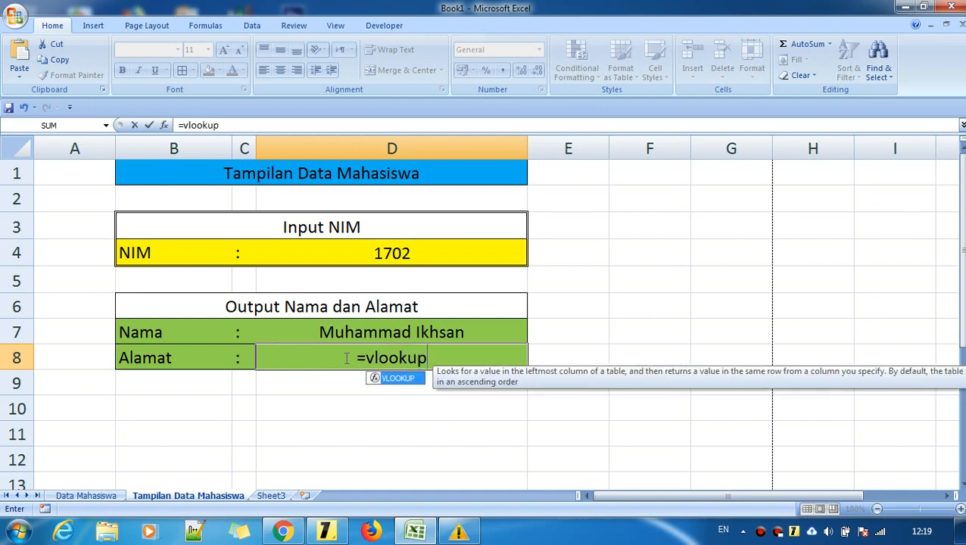
{"action": "type", "text": "("}
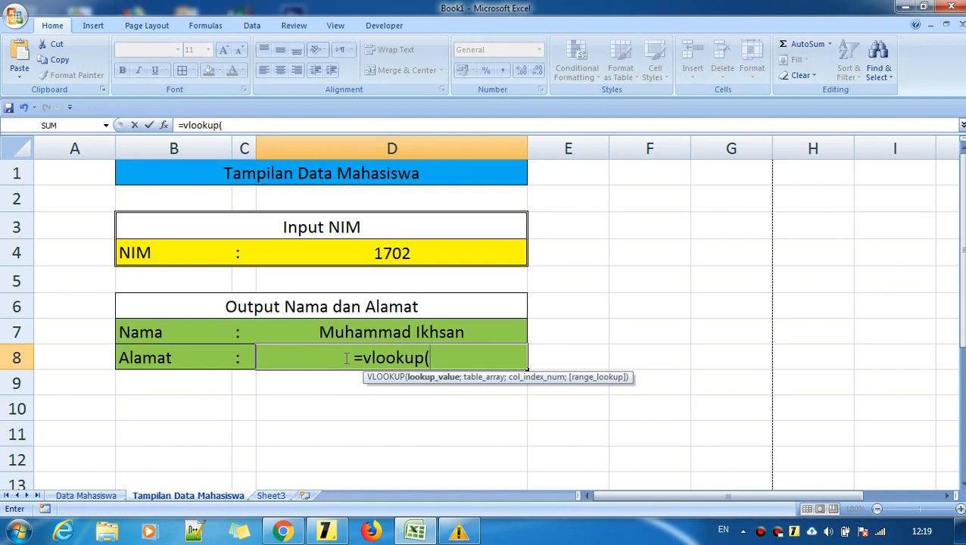
{"action": "left_click", "coordinate": [431, 359]}
{"action": "left_click", "coordinate": [426, 254]}
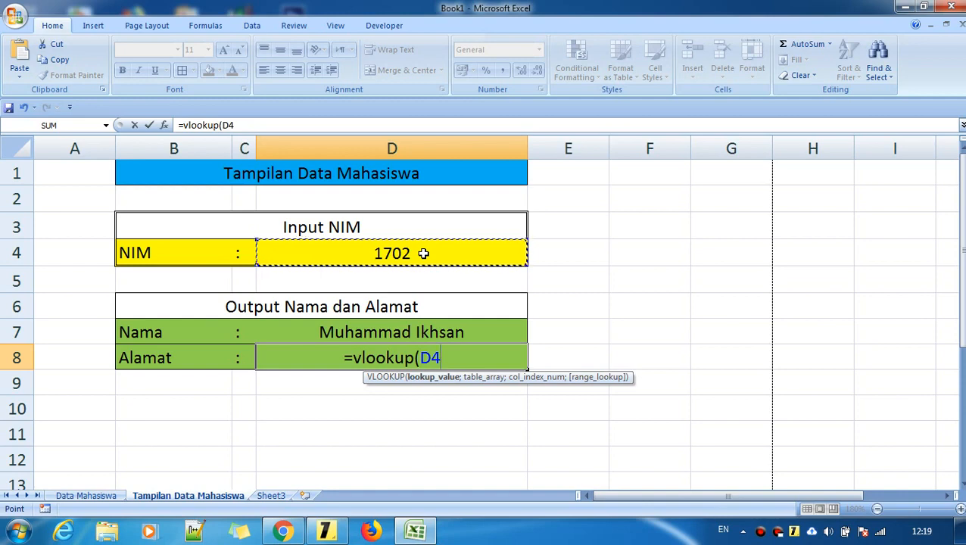
{"action": "type", "text": ";"}
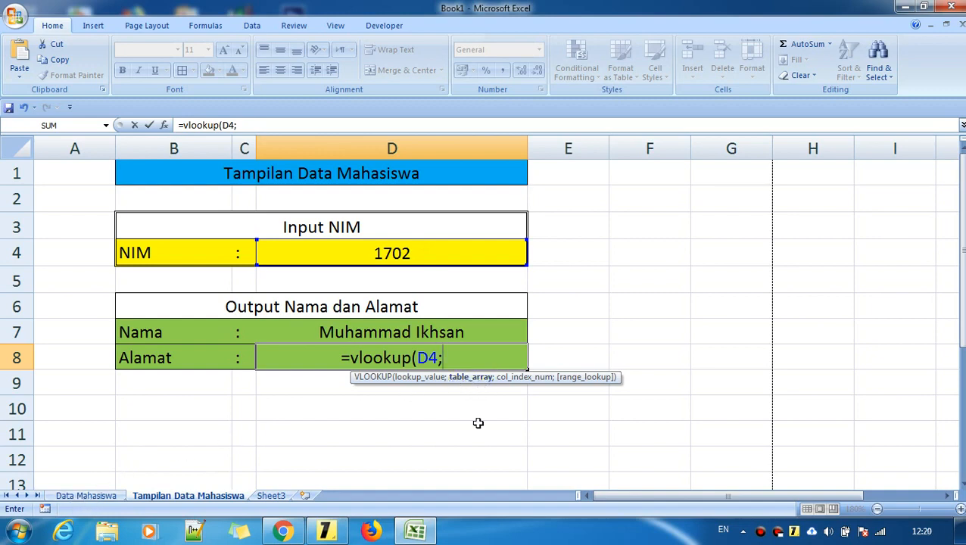
Set the VLOOKUP table array to C4:E8 on the Data Mahasiswa sheet.
{"action": "left_click", "coordinate": [461, 361]}
{"action": "left_click", "coordinate": [68, 496]}
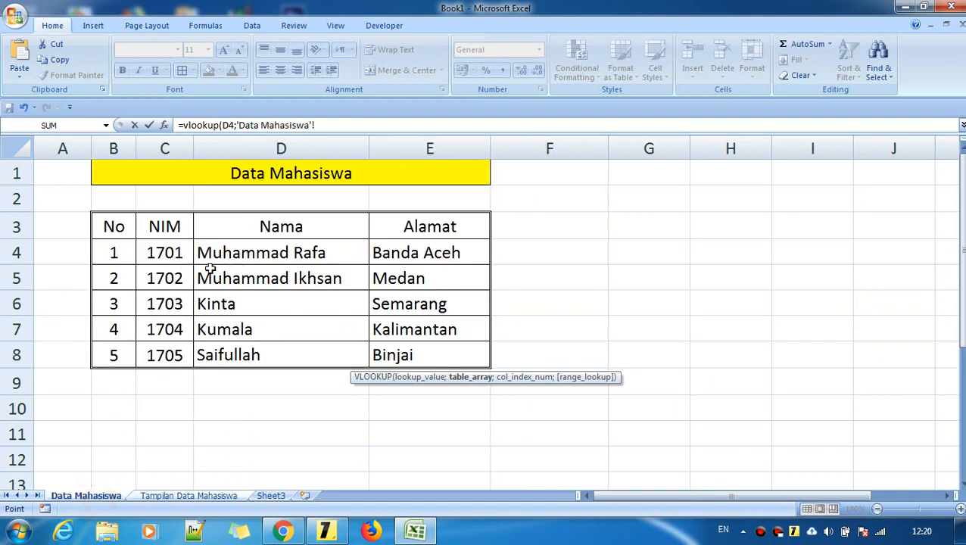
{"action": "left_click_drag", "start_coordinate": [166, 251], "coordinate": [409, 354]}
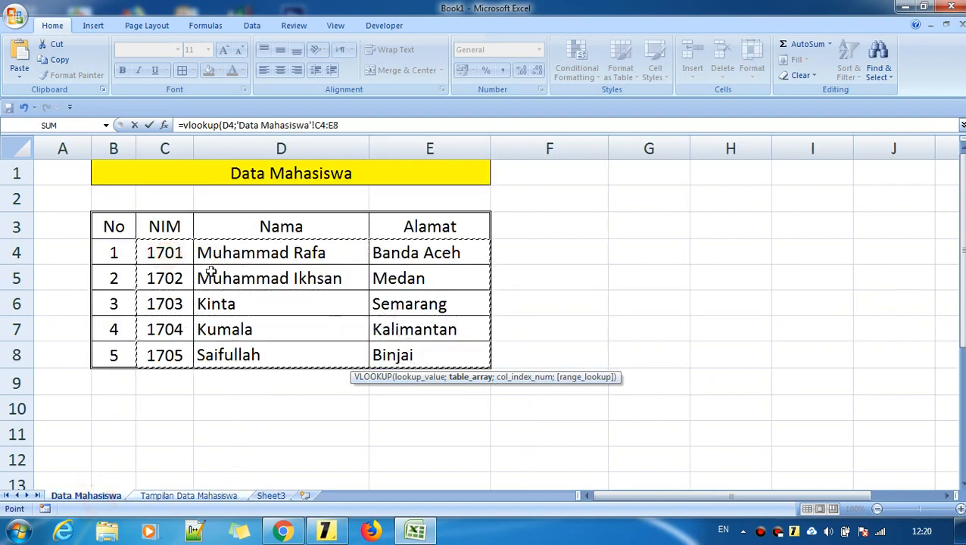
Try the whole table B3:E8 and single header cells as the table array, and restore the C4:E8 range.
{"action": "left_click_drag", "start_coordinate": [106, 227], "coordinate": [403, 354]}
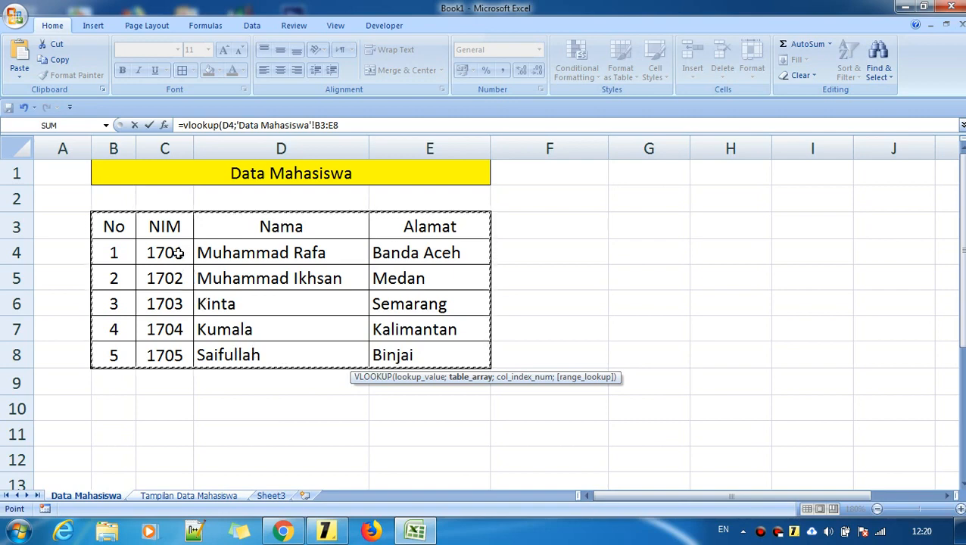
{"action": "mouse_move", "coordinate": [184, 255]}
{"action": "left_mouse_down"}
{"action": "mouse_move", "coordinate": [258, 252]}
{"action": "mouse_move", "coordinate": [173, 254]}
{"action": "left_mouse_up"}
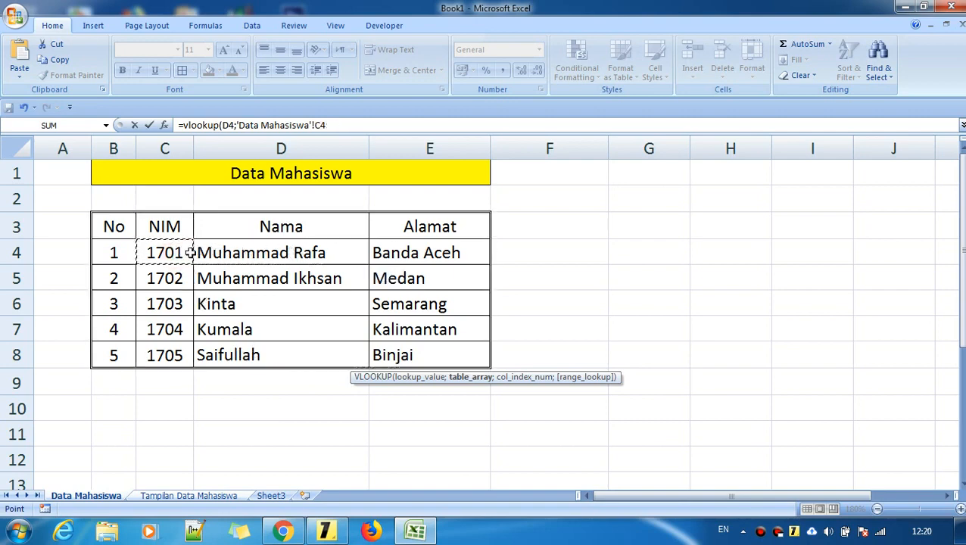
{"action": "left_click", "coordinate": [175, 225]}
{"action": "left_click", "coordinate": [289, 229]}
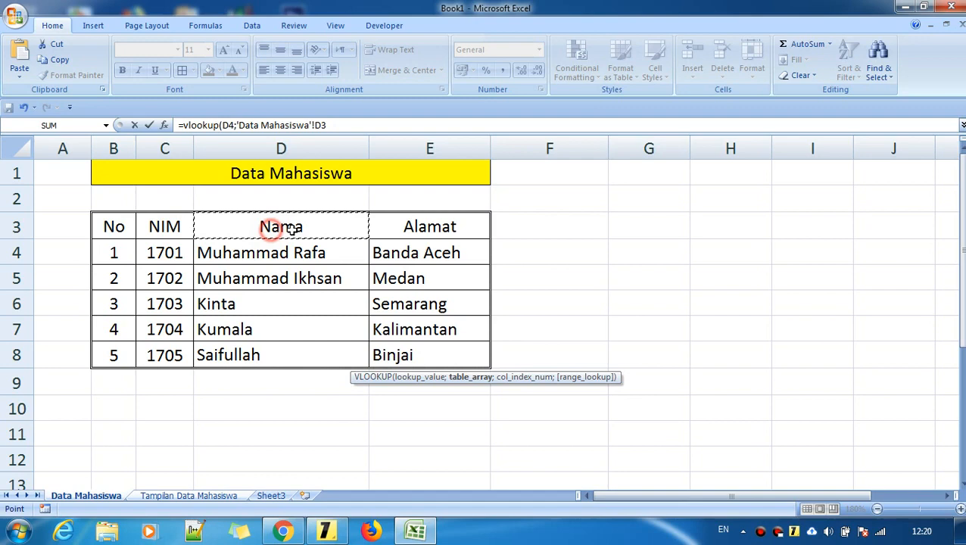
{"action": "left_click", "coordinate": [407, 225]}
{"action": "left_click", "coordinate": [163, 224]}
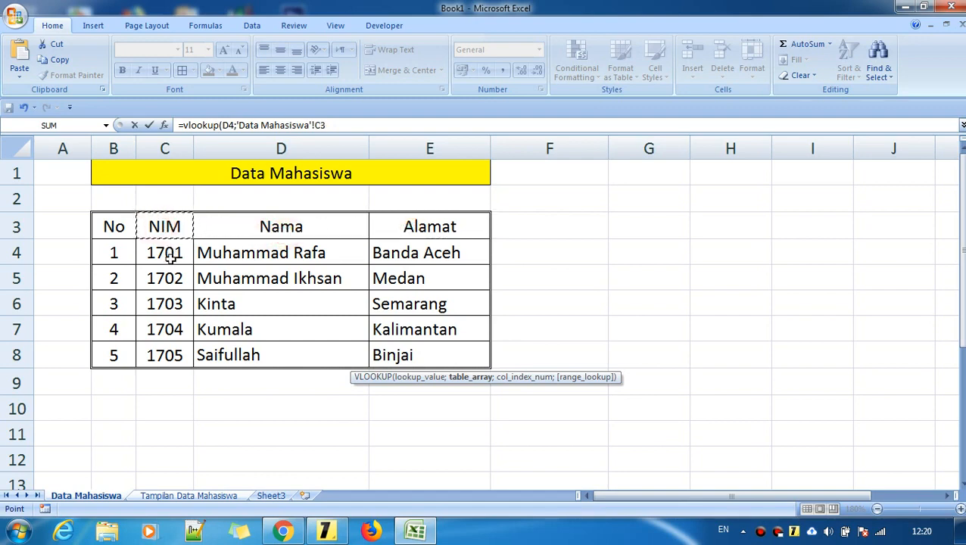
{"action": "left_click_drag", "start_coordinate": [168, 258], "coordinate": [411, 346]}
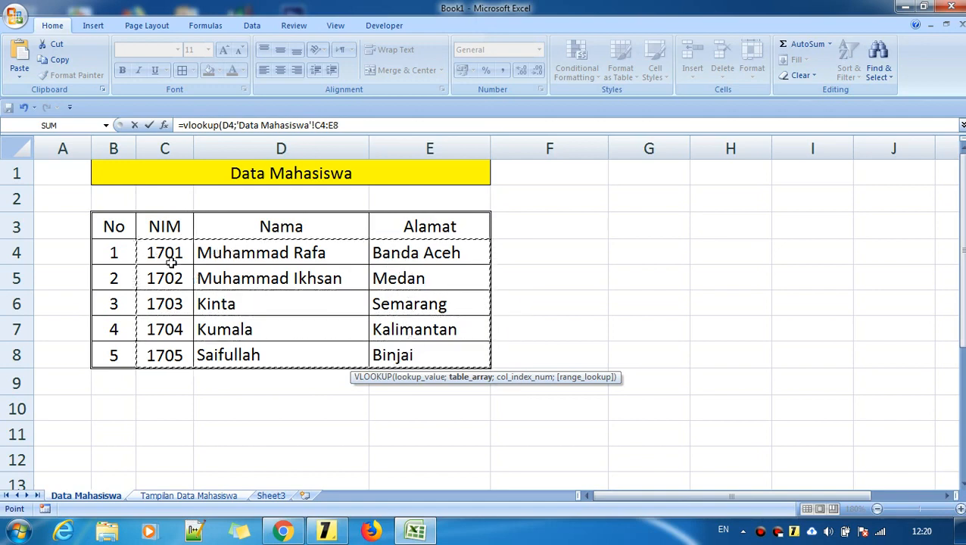
{"action": "left_click_drag", "start_coordinate": [168, 256], "coordinate": [142, 301]}
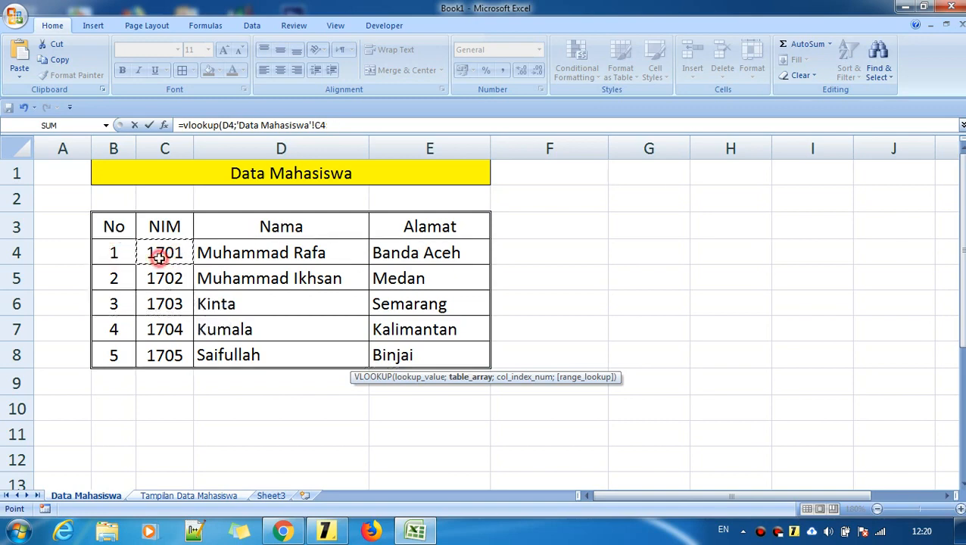
{"action": "left_click_drag", "start_coordinate": [157, 252], "coordinate": [433, 352]}
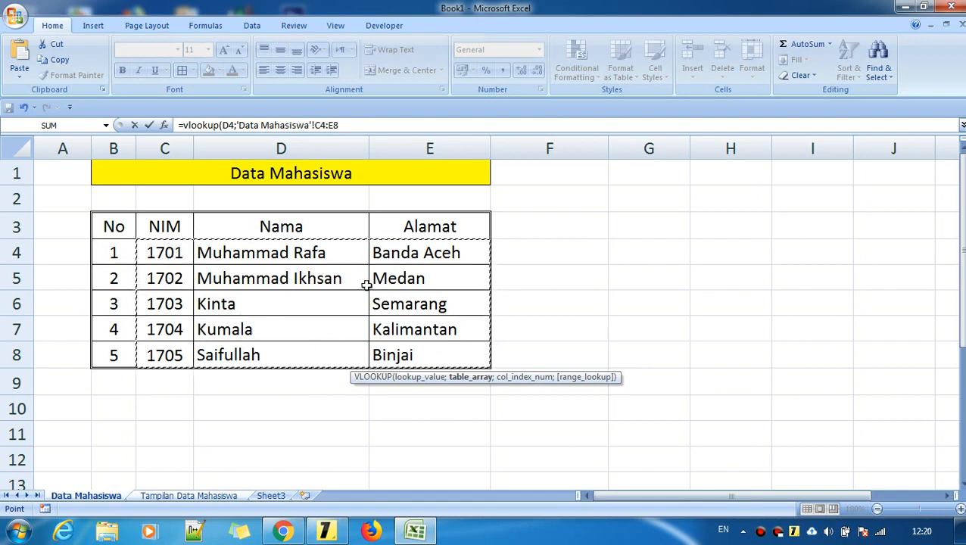
Complete the Alamat VLOOKUP in D8 with column index 3 and FALSE as the range lookup, and enter the formula.
{"action": "left_click", "coordinate": [368, 125]}
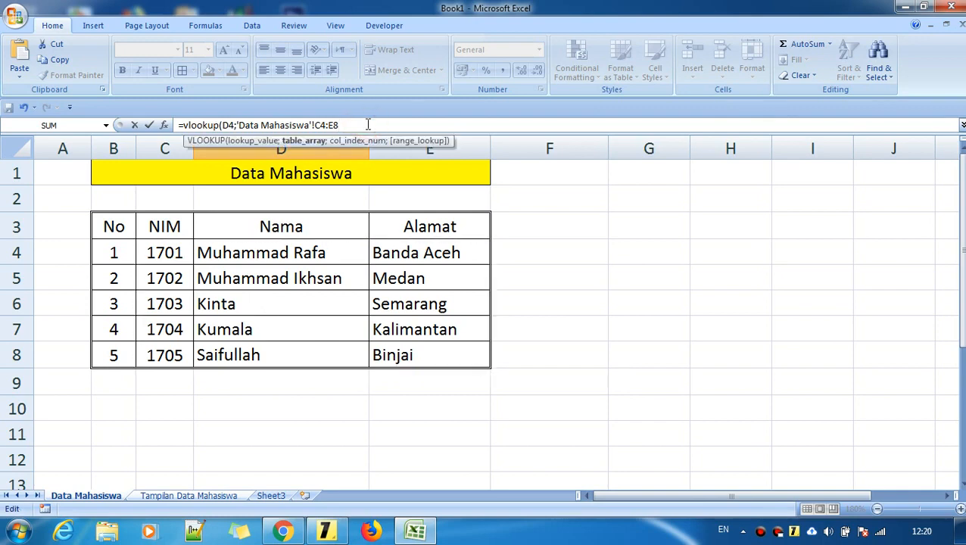
{"action": "type", "text": ";"}
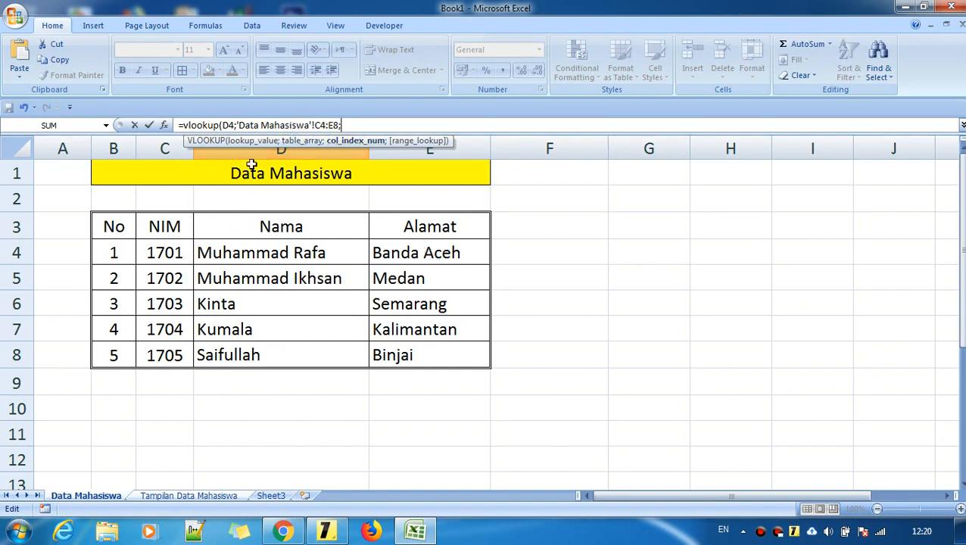
{"action": "left_click_drag", "start_coordinate": [239, 125], "coordinate": [341, 125]}
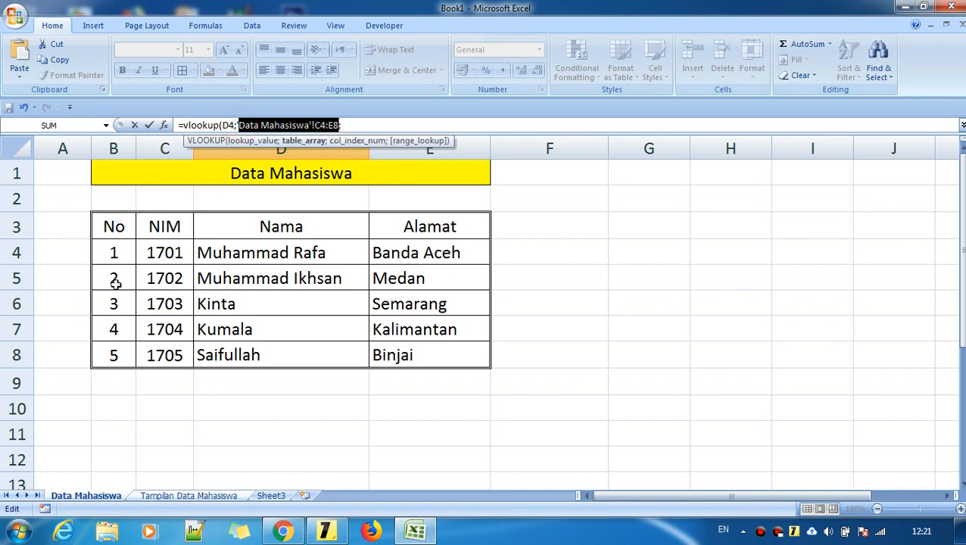
{"action": "left_click", "coordinate": [348, 124]}
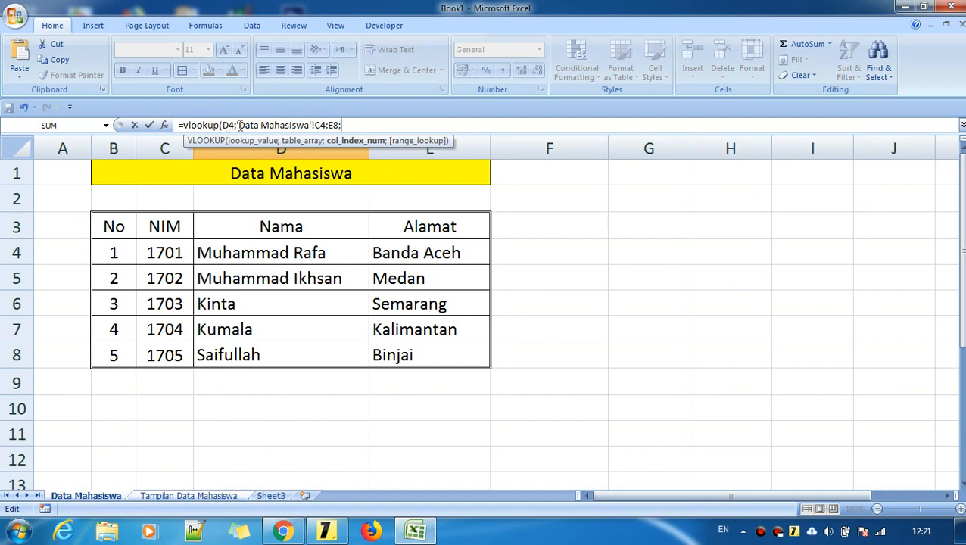
{"action": "left_click_drag", "start_coordinate": [241, 125], "coordinate": [335, 125]}
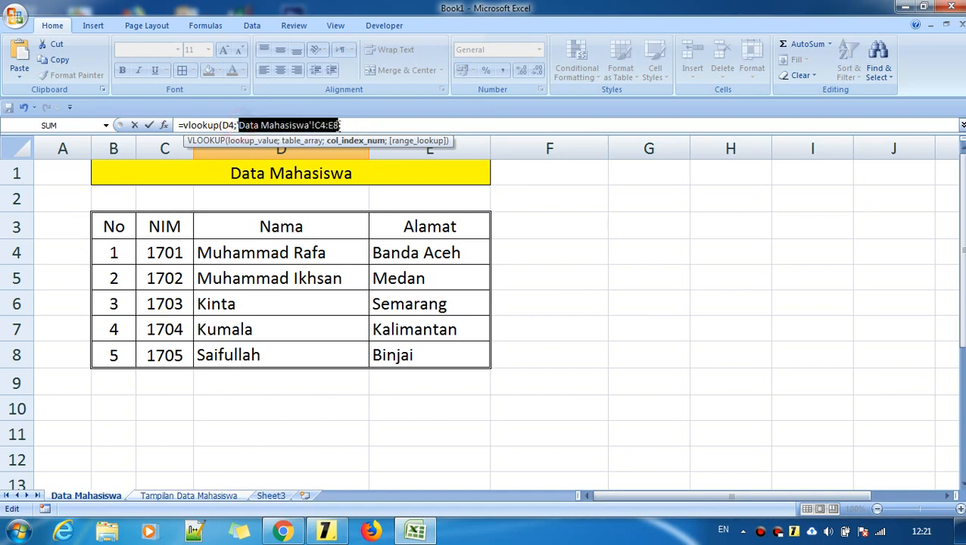
{"action": "left_click", "coordinate": [342, 125]}
{"action": "type", "text": ";"}
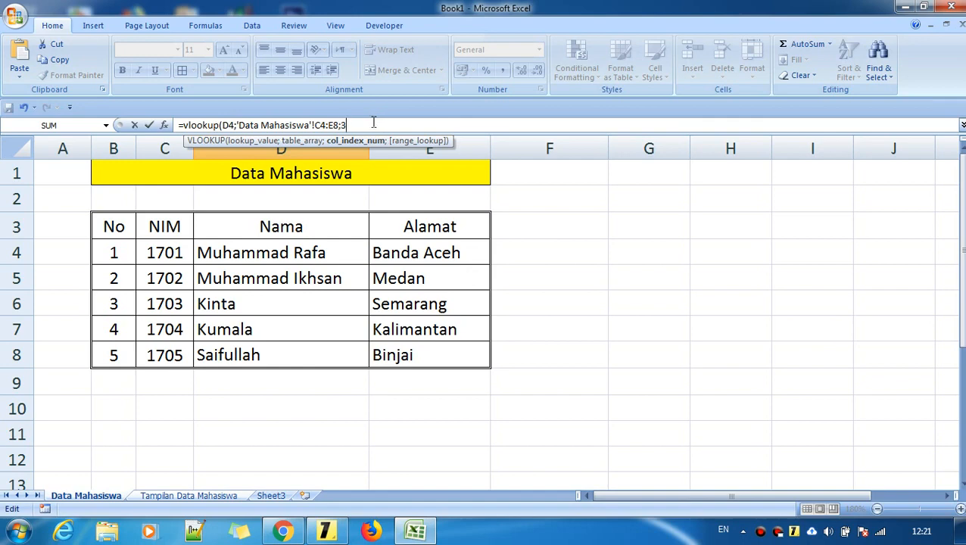
{"action": "type", "text": ";"}
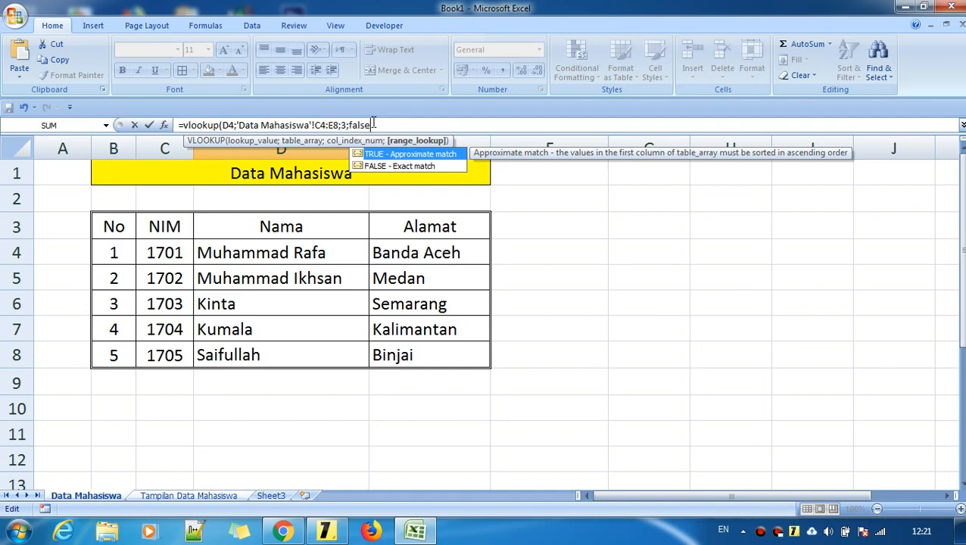
{"action": "type", "text": "false)"}
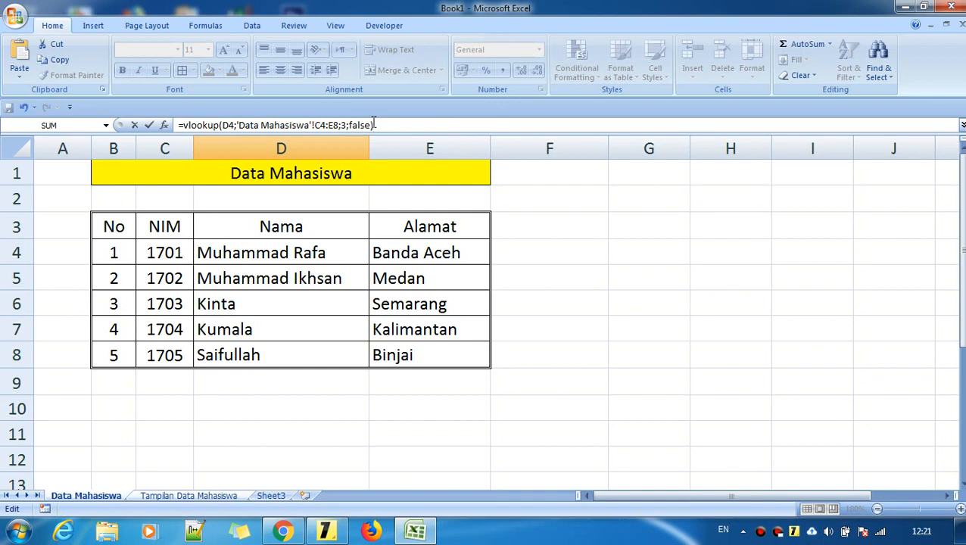
{"action": "key", "text": "Return"}
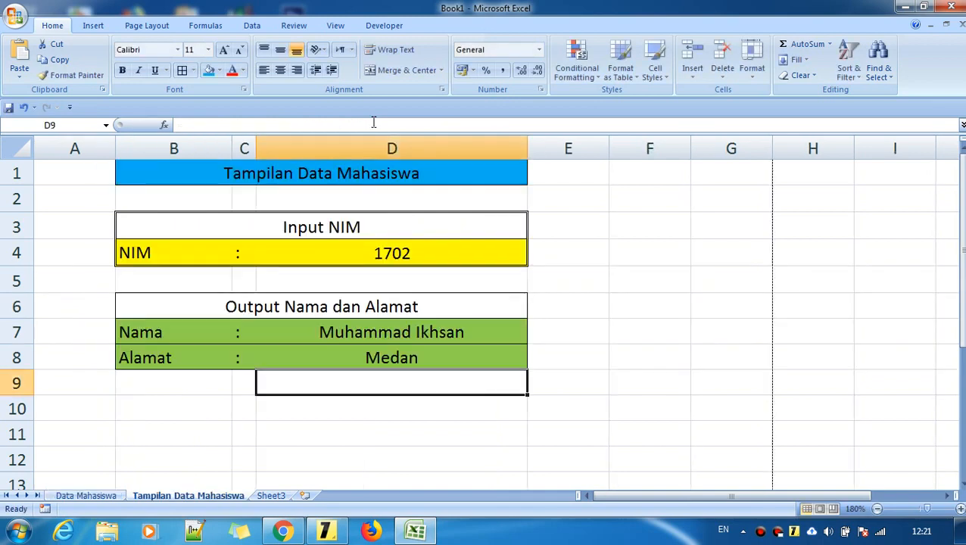
Test the output formulas by entering 0 as the NIM in D4, and clear the NIM cell.
{"action": "left_click", "coordinate": [404, 357]}
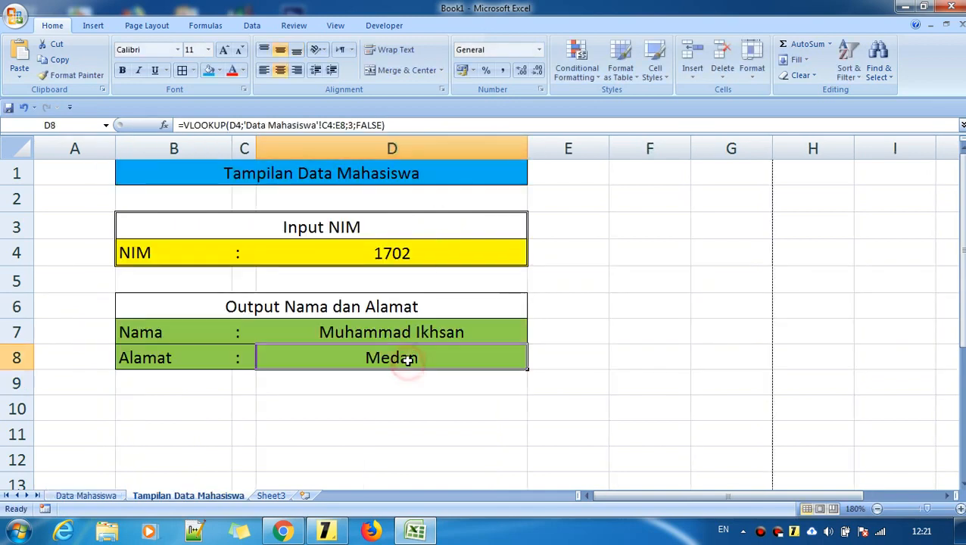
{"action": "left_click", "coordinate": [406, 263]}
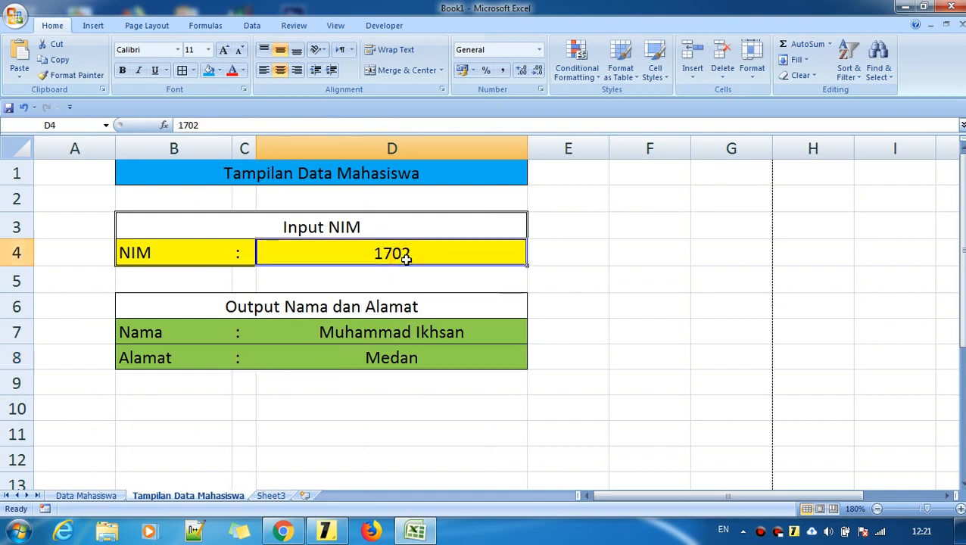
{"action": "type", "text": "0"}
{"action": "key", "text": "Return"}
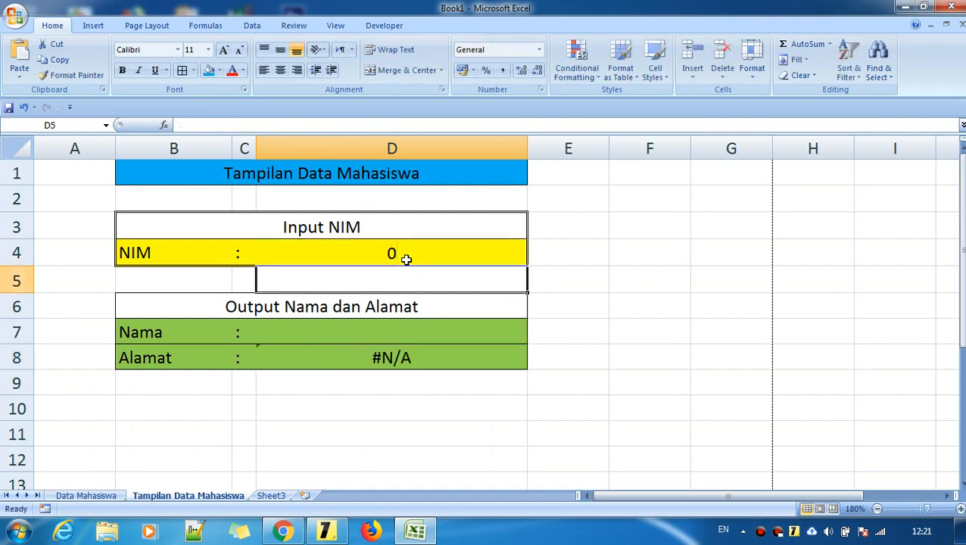
{"action": "left_click", "coordinate": [407, 259]}
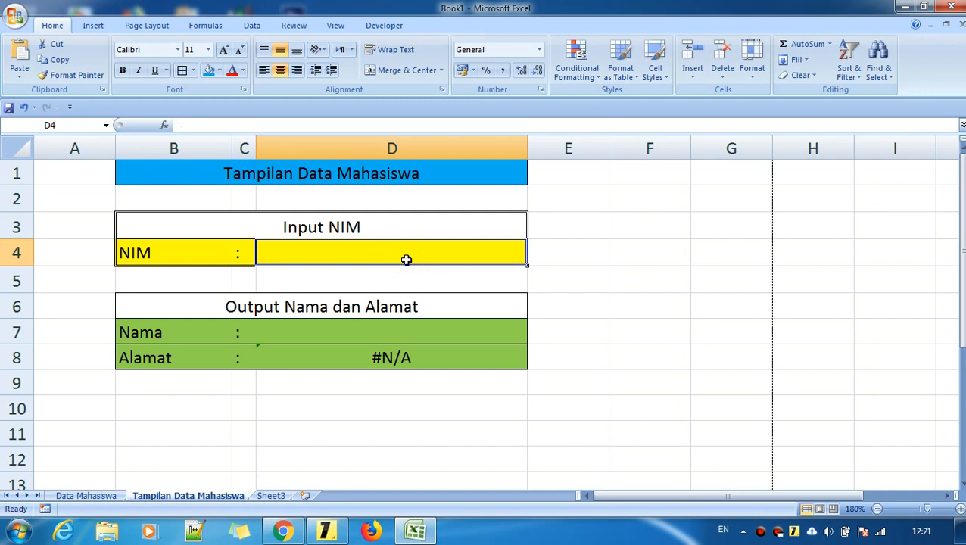
{"action": "key", "text": "Return"}
Wrap the Alamat VLOOKUP in D8 in IFERROR with the unquoted fallback text Belum Ada Data.
{"action": "left_click", "coordinate": [415, 360]}
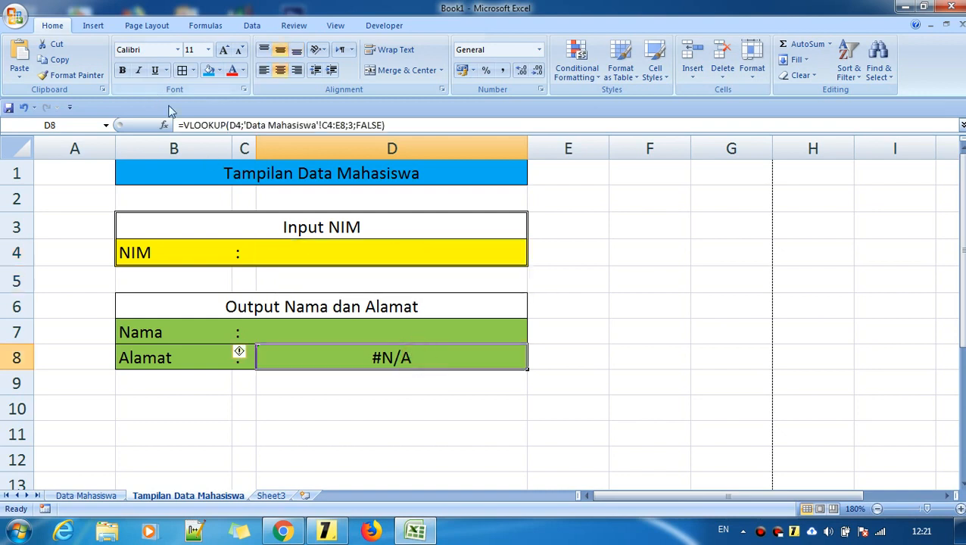
{"action": "left_click", "coordinate": [181, 125]}
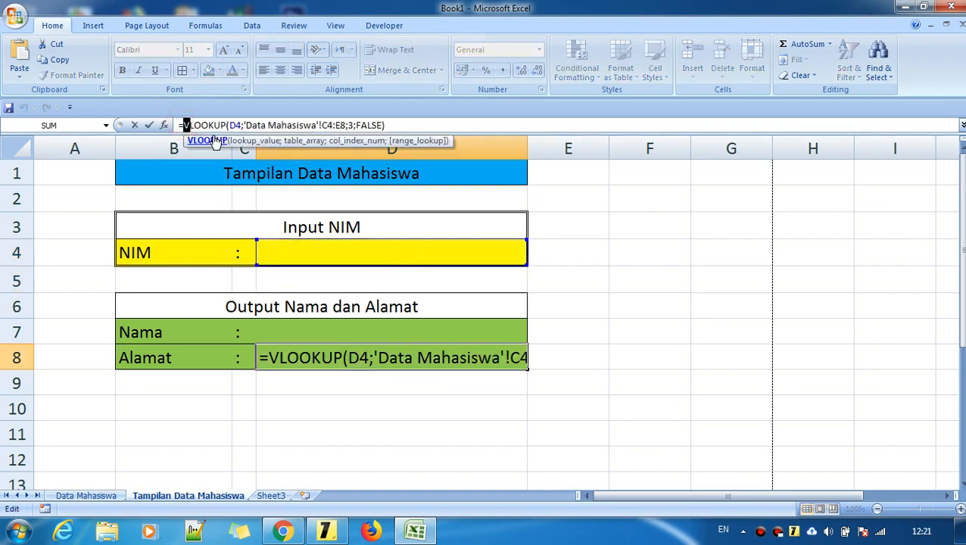
{"action": "type", "text": "iferror"}
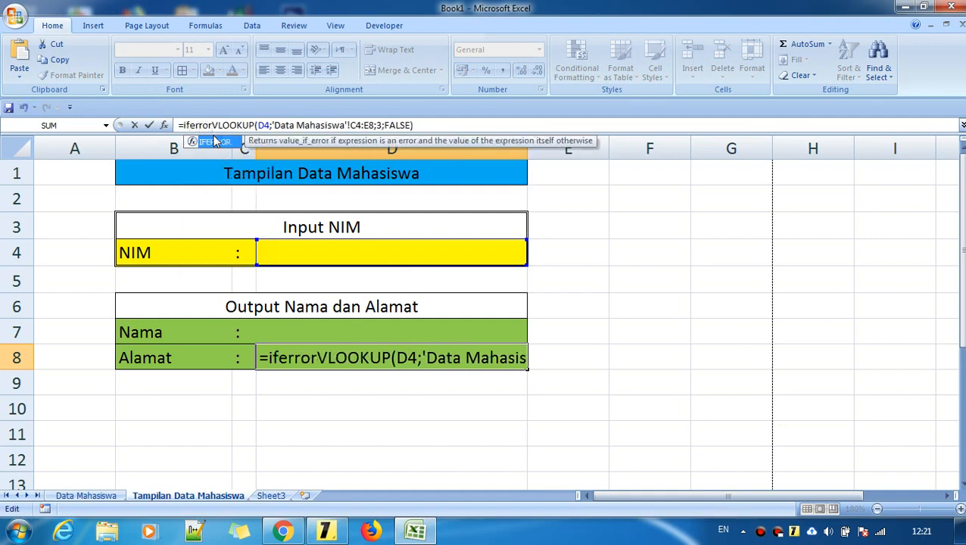
{"action": "type", "text": "("}
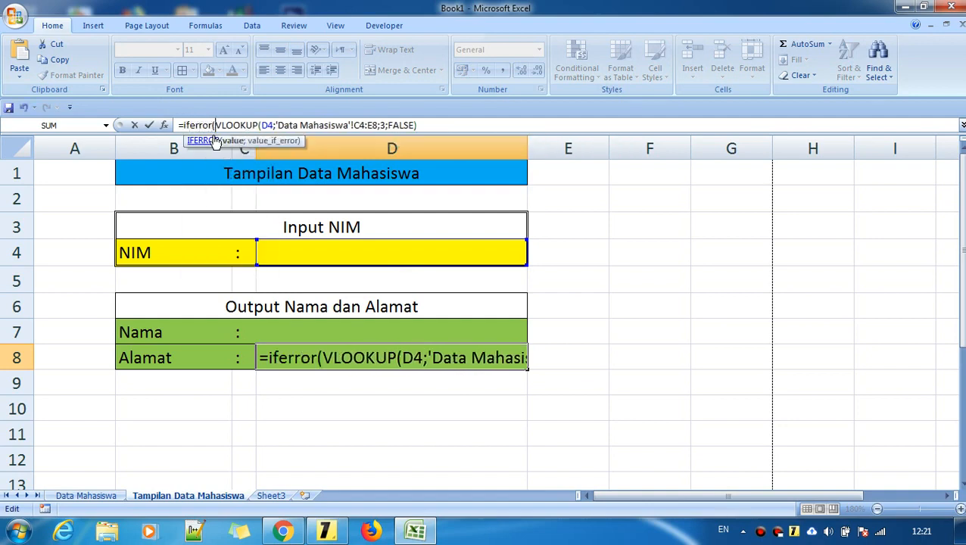
{"action": "left_click", "coordinate": [427, 128]}
{"action": "type", "text": ";"}
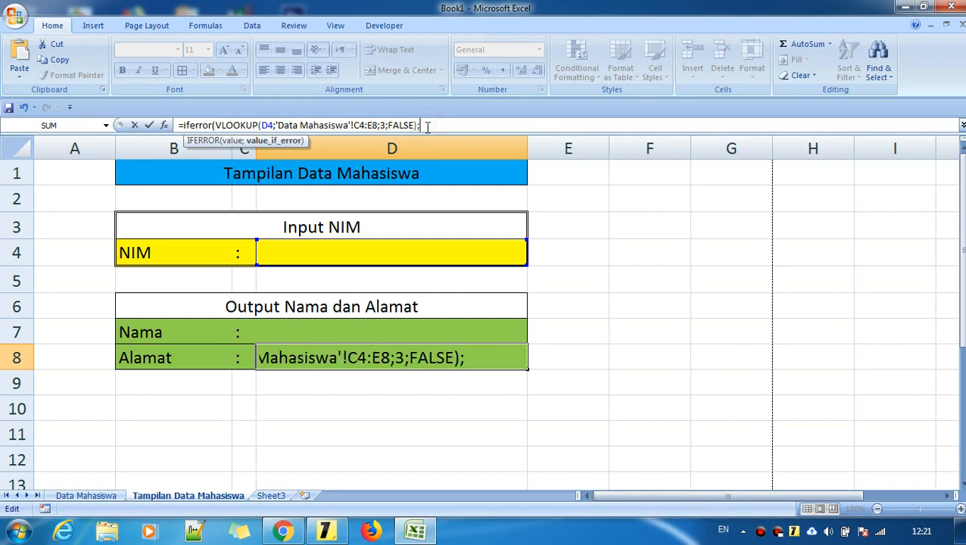
{"action": "type", "text": "Belum Ada "}
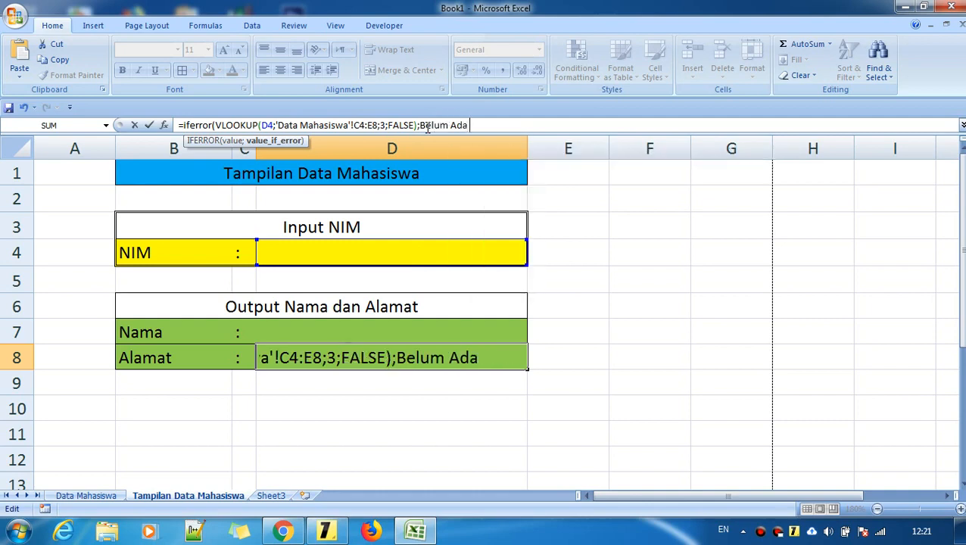
{"action": "type", "text": "Data)"}
{"action": "key", "text": "Return"}
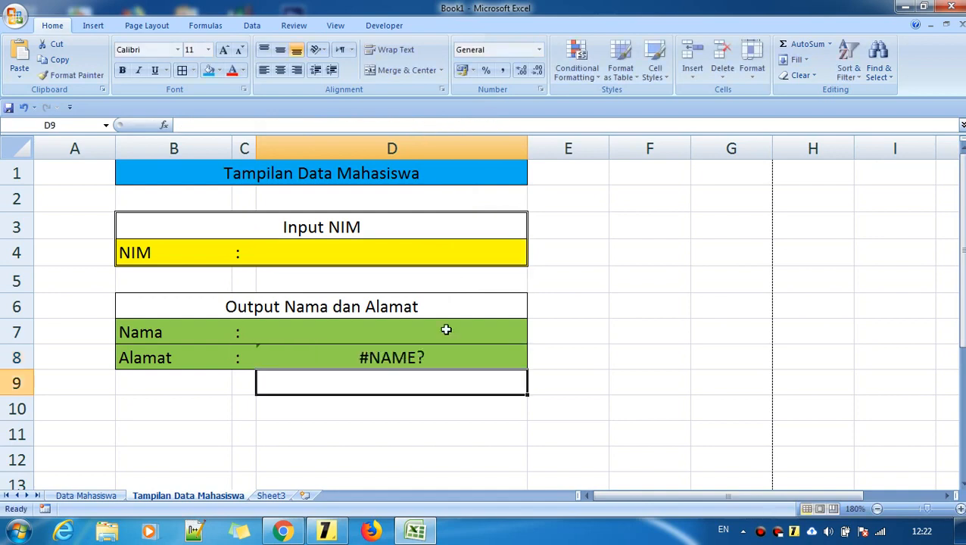
Enclose the fallback text Belum Ada Data in double quotes in the Alamat formula in D8.
{"action": "left_click", "coordinate": [432, 353]}
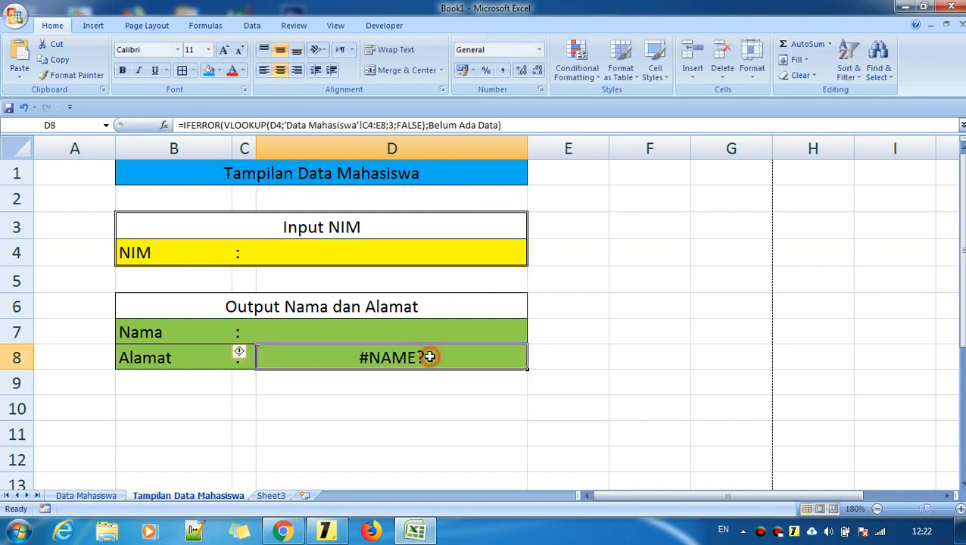
{"action": "left_click", "coordinate": [433, 127]}
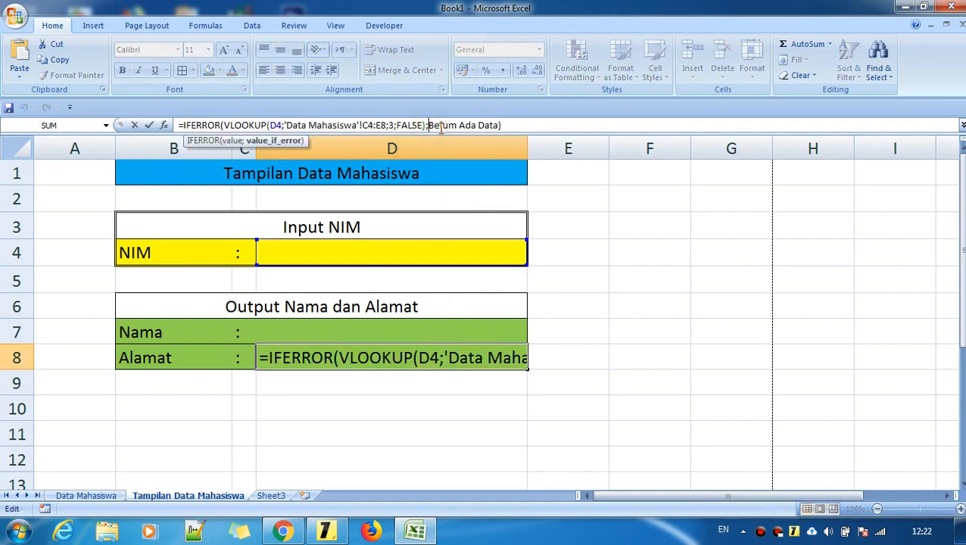
{"action": "type", "text": "\""}
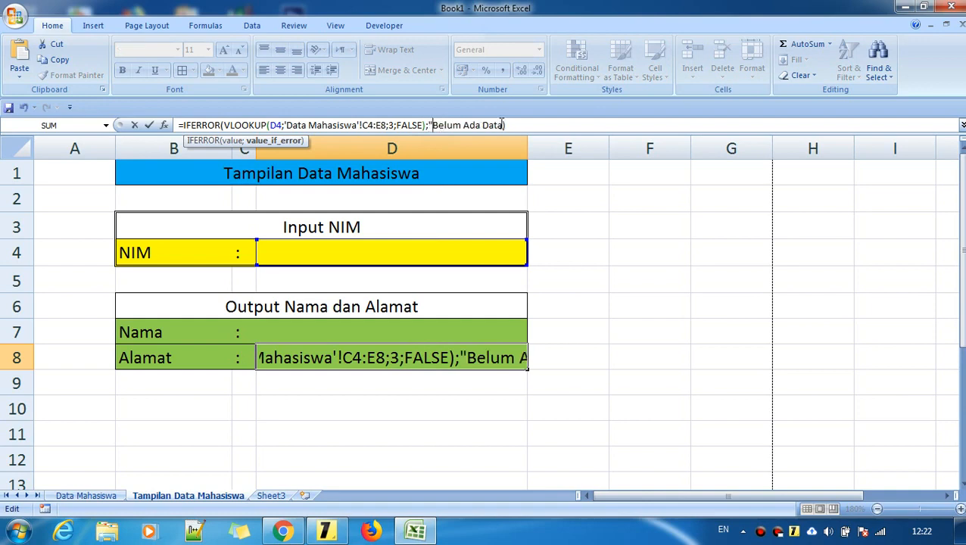
{"action": "left_click", "coordinate": [503, 125]}
{"action": "type", "text": "\""}
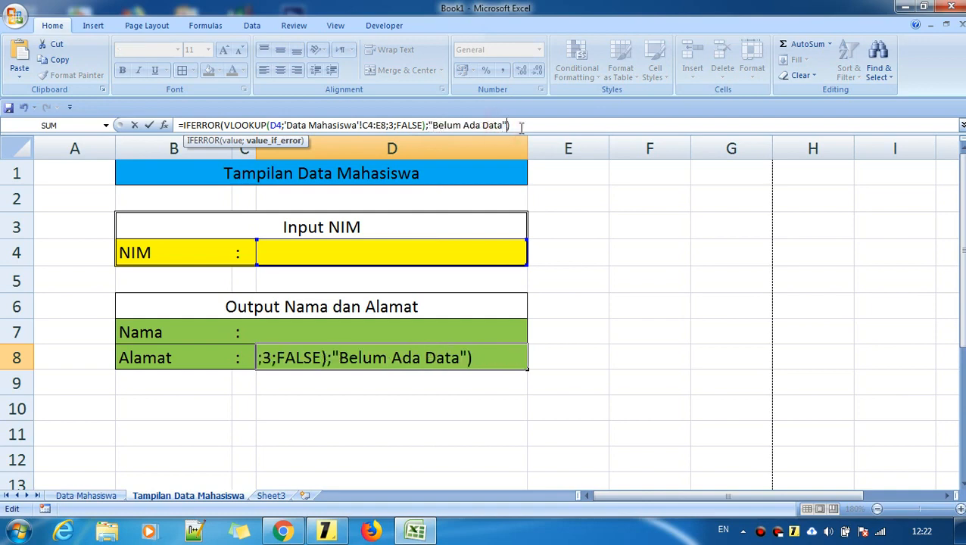
{"action": "left_click", "coordinate": [520, 127]}
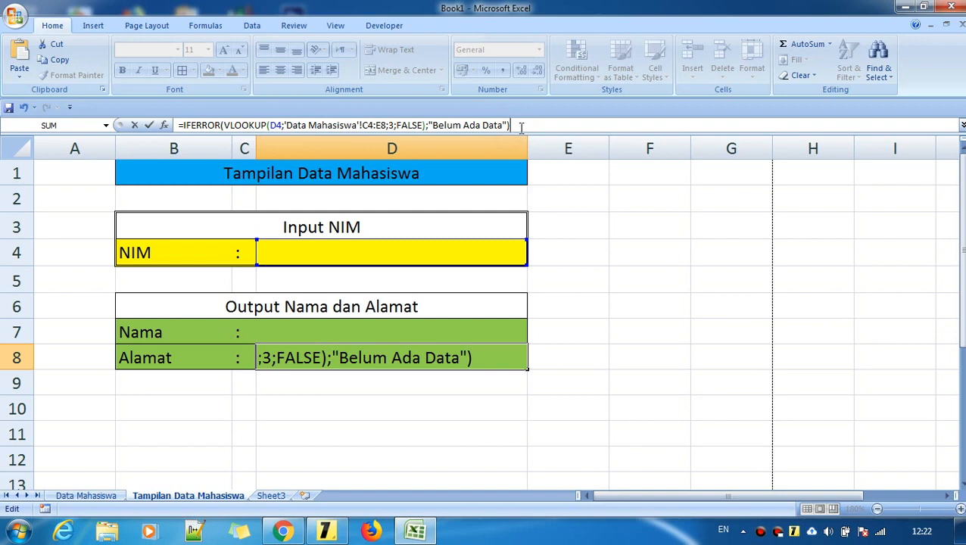
{"action": "key", "text": "Return"}
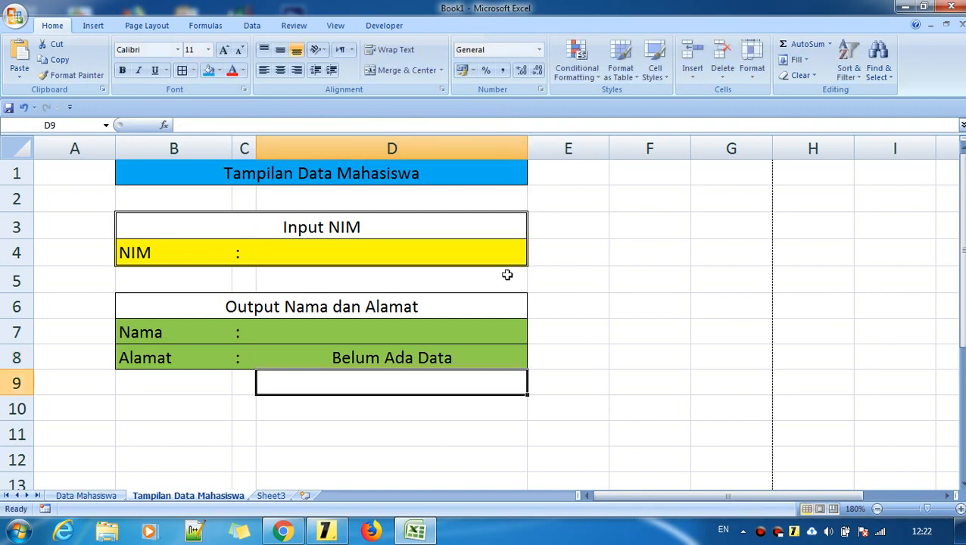
{"action": "left_click", "coordinate": [577, 352]}
{"action": "left_click", "coordinate": [469, 352]}
Set the IFERROR fallback of the Nama formula in D7 to "Belum Ada Data".
{"action": "left_click", "coordinate": [457, 330]}
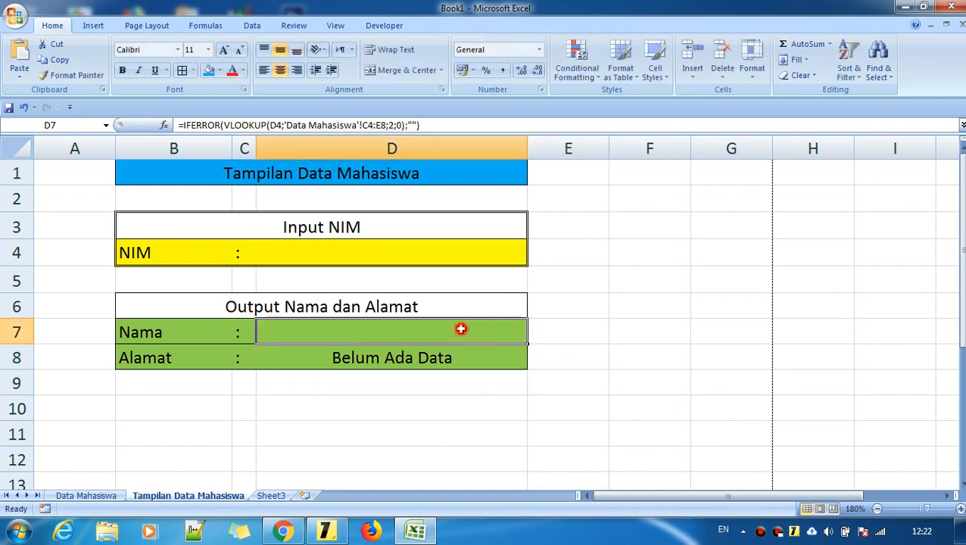
{"action": "left_click", "coordinate": [412, 124]}
{"action": "type", "text": ";\"\""}
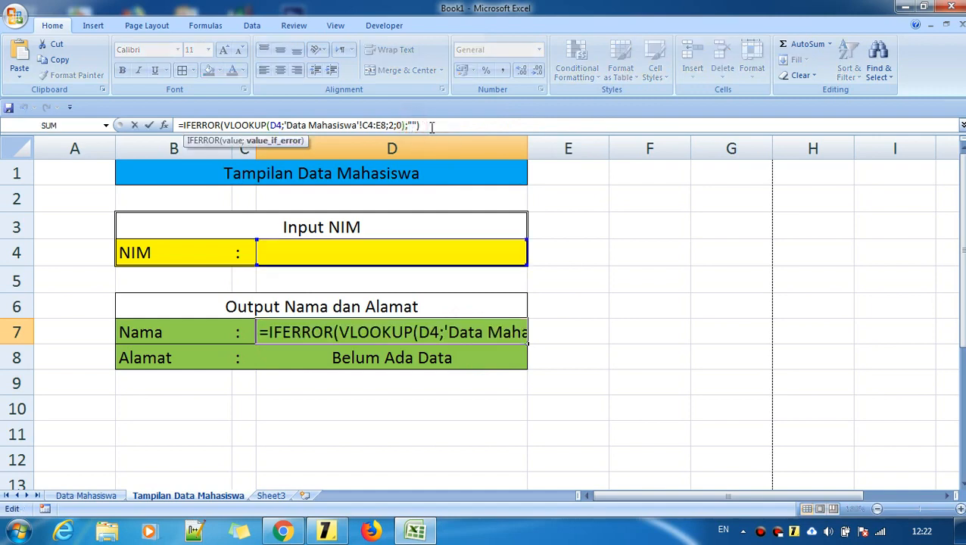
{"action": "type", "text": "Belum"}
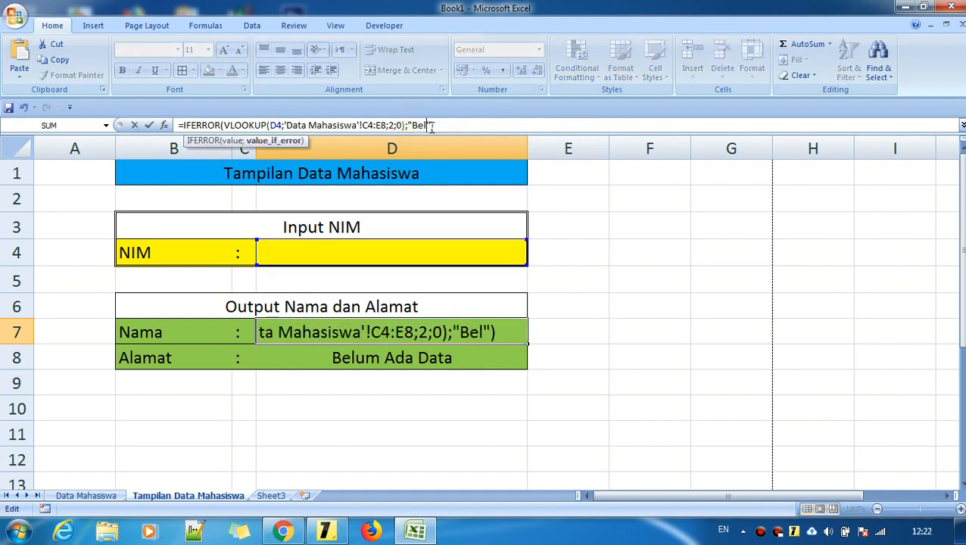
{"action": "type", "text": " Ada D"}
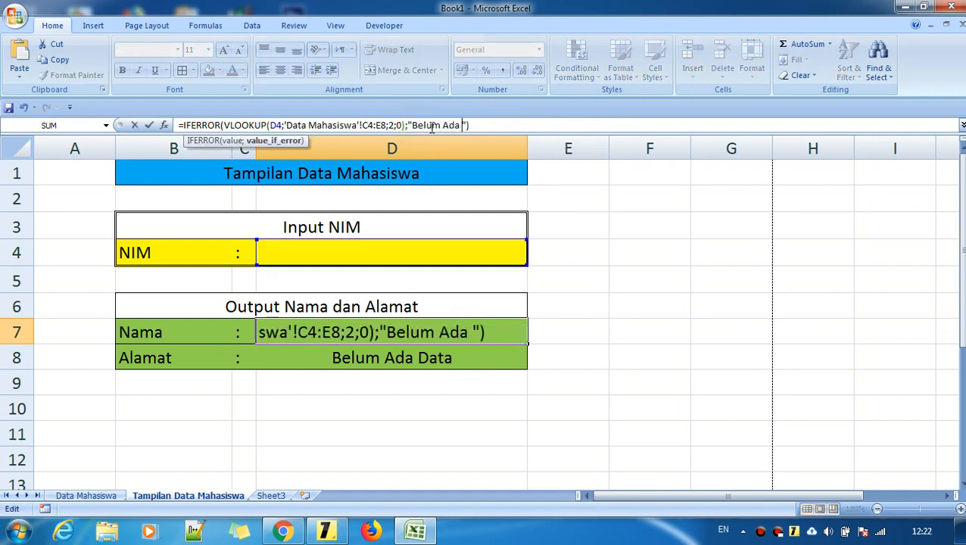
{"action": "type", "text": "ata"}
{"action": "key", "text": "Return"}
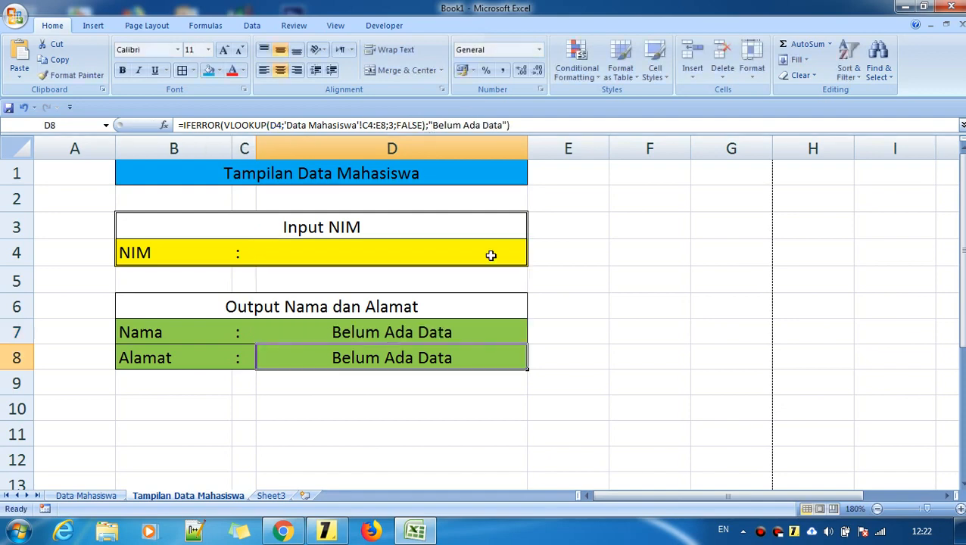
{"action": "left_click", "coordinate": [540, 429]}
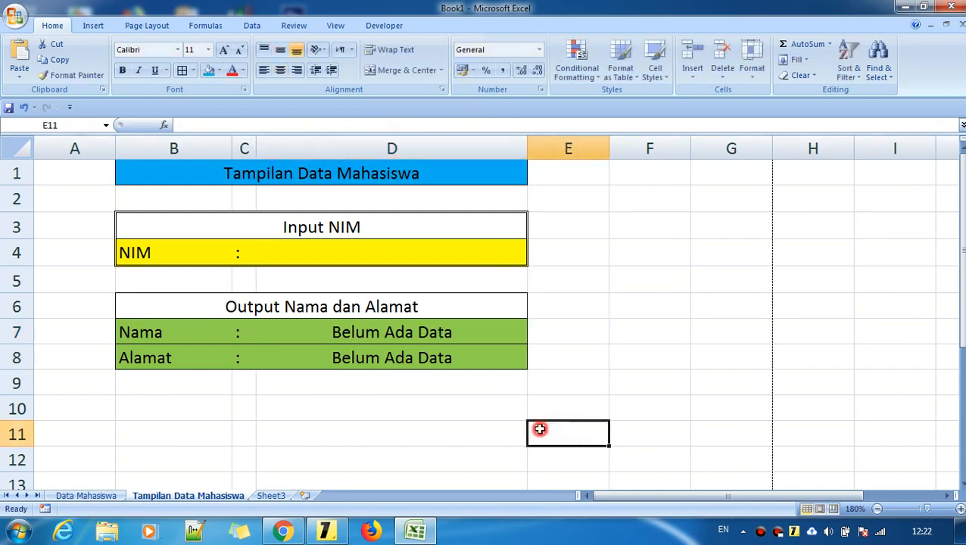
{"action": "left_click", "coordinate": [325, 530]}
{"action": "left_click", "coordinate": [58, 341]}
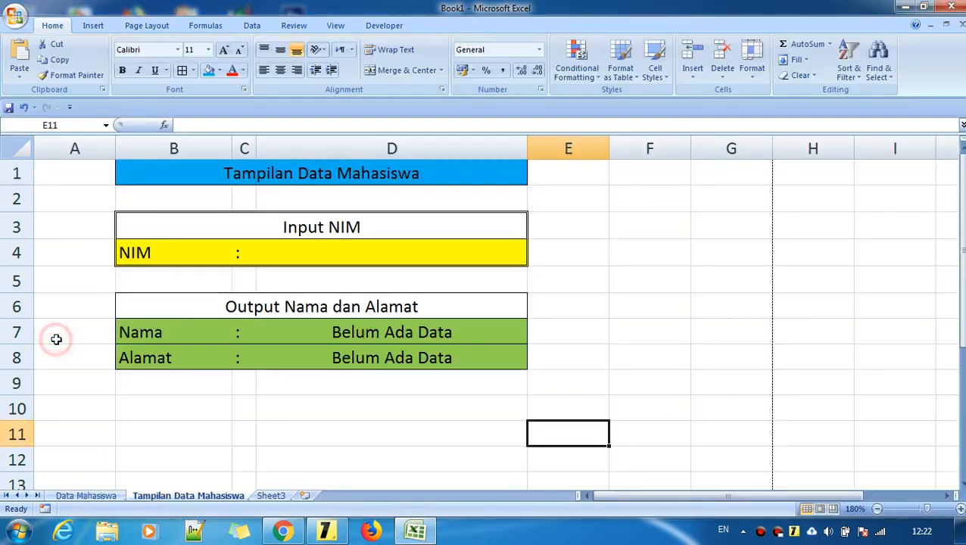
{"action": "left_click", "coordinate": [341, 412]}
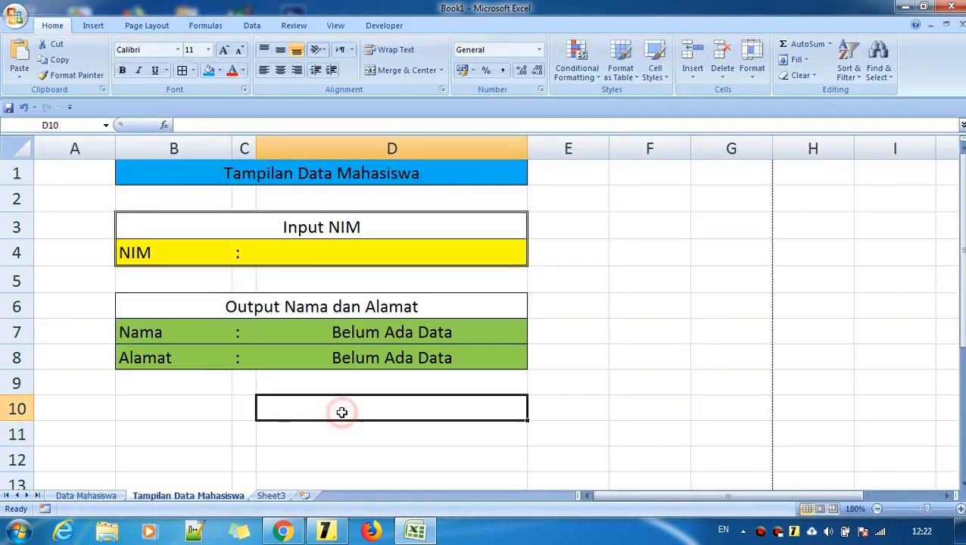
{"action": "left_click", "coordinate": [384, 386]}
Review the first student's NIM, Nama and Alamat in row 4 of the Data Mahasiswa sheet.
{"action": "left_click", "coordinate": [86, 495]}
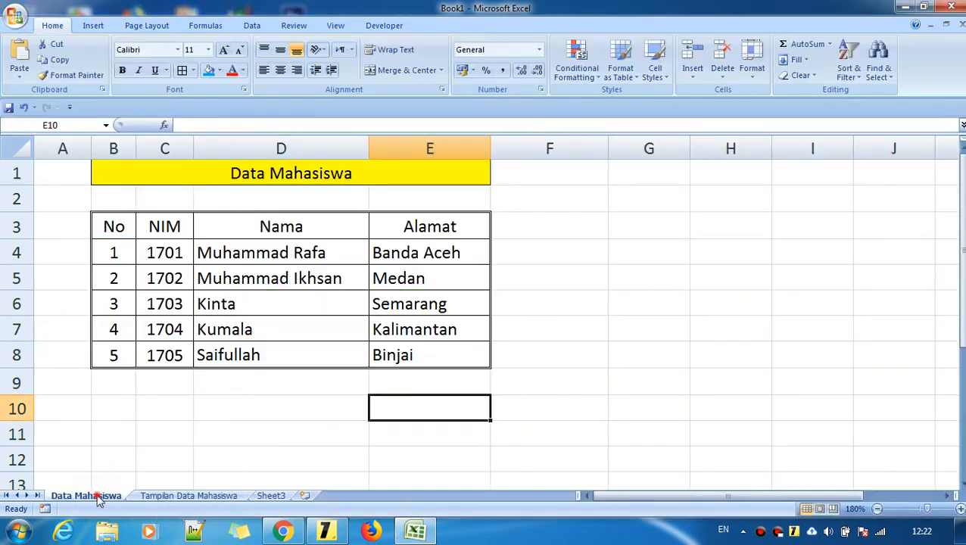
{"action": "left_click", "coordinate": [650, 387]}
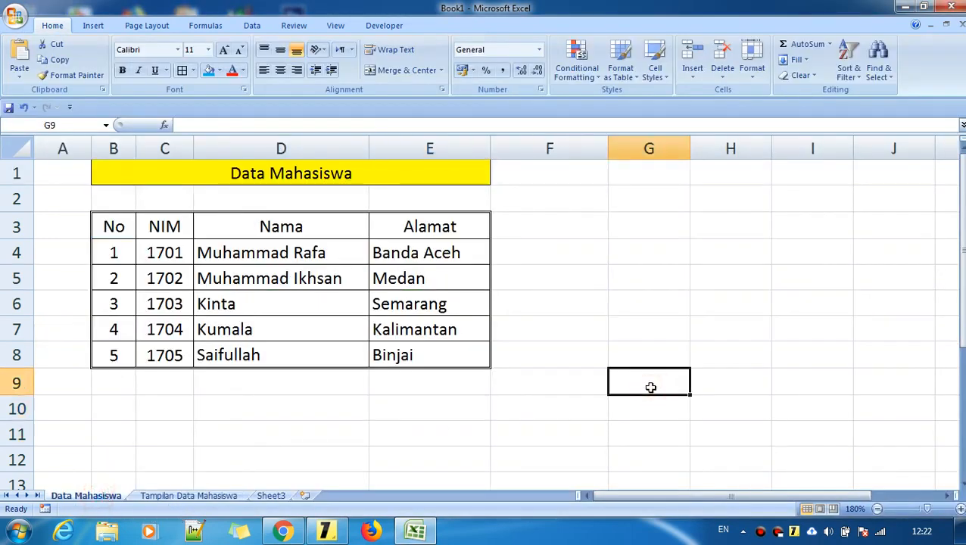
{"action": "left_click", "coordinate": [174, 253]}
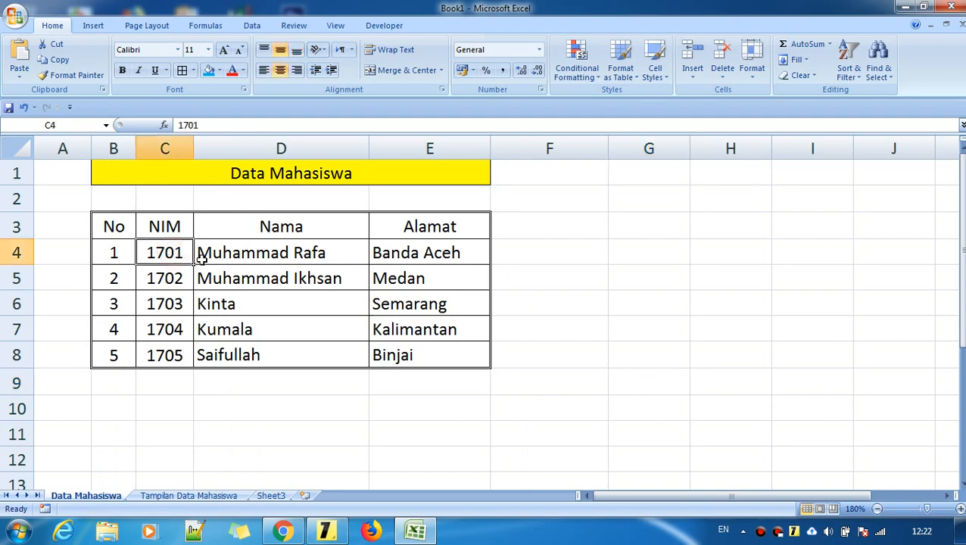
{"action": "left_click", "coordinate": [249, 253]}
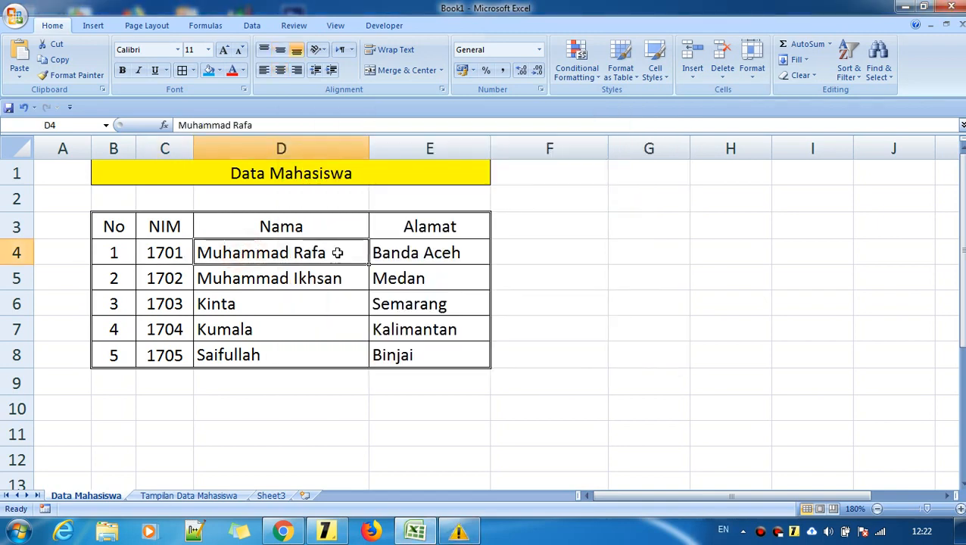
{"action": "left_click", "coordinate": [425, 252]}
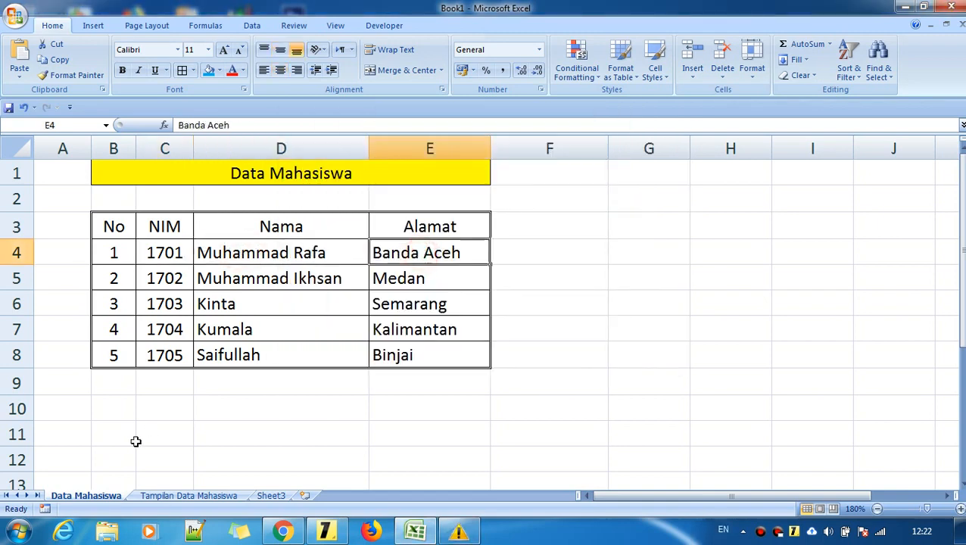
Enter the first student's NIM in D4 of the Tampilan Data Mahasiswa sheet and check the Nama and Alamat outputs.
{"action": "left_click", "coordinate": [179, 496]}
{"action": "left_click", "coordinate": [343, 254]}
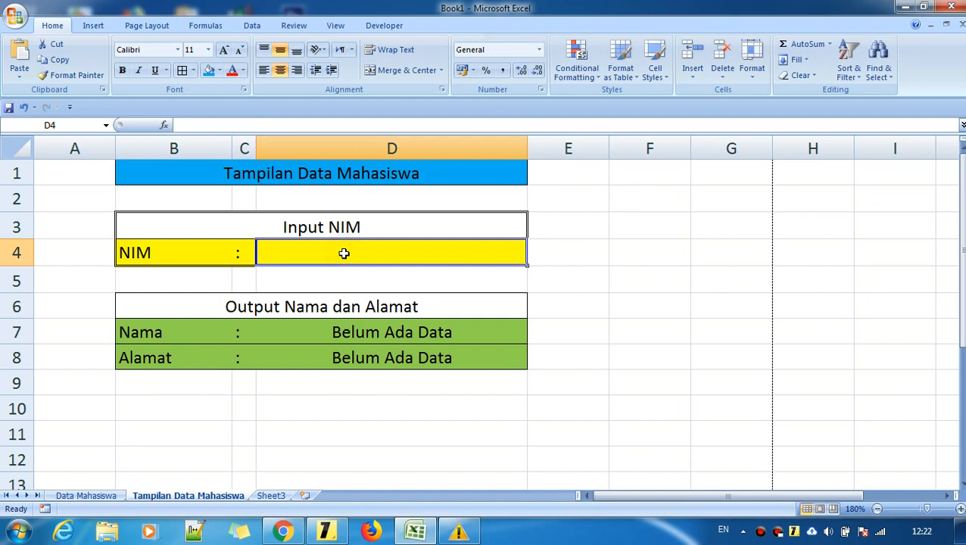
{"action": "type", "text": "170"}
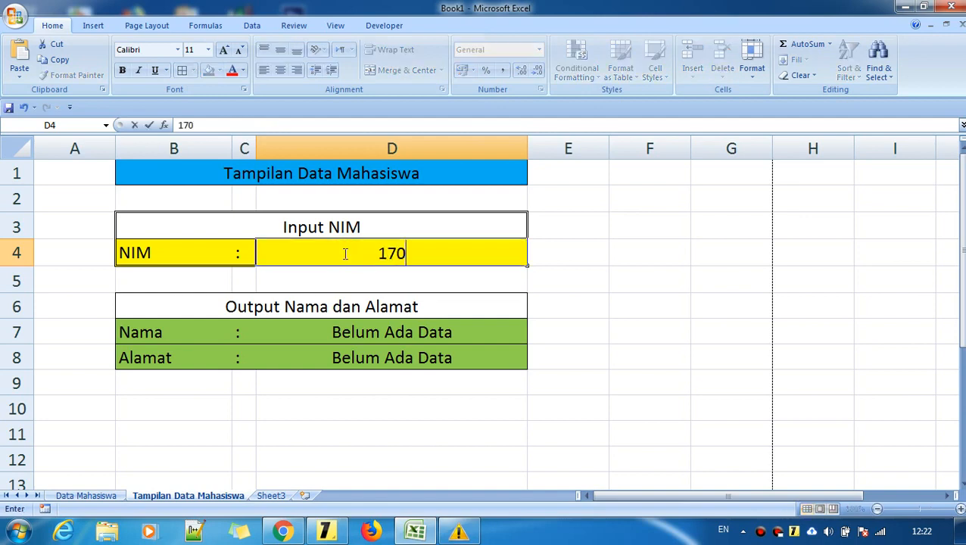
{"action": "type", "text": "1"}
{"action": "key", "text": "Return"}
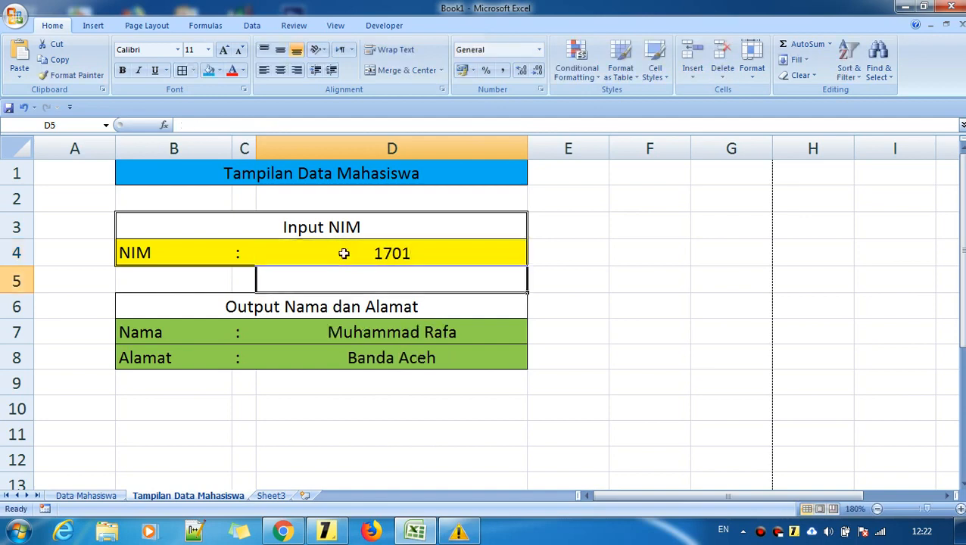
{"action": "left_click", "coordinate": [387, 335]}
{"action": "left_click", "coordinate": [179, 357]}
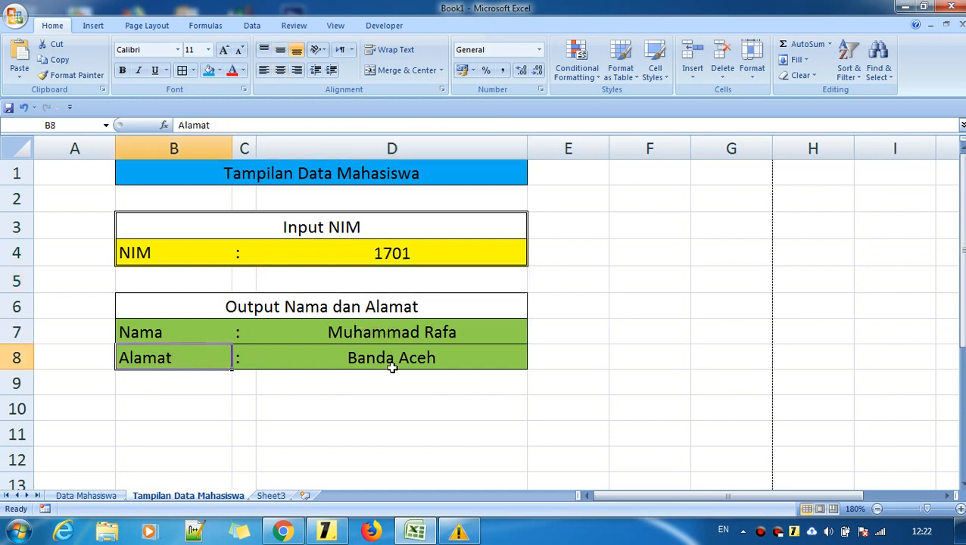
{"action": "left_click", "coordinate": [406, 357]}
{"action": "left_click", "coordinate": [433, 255]}
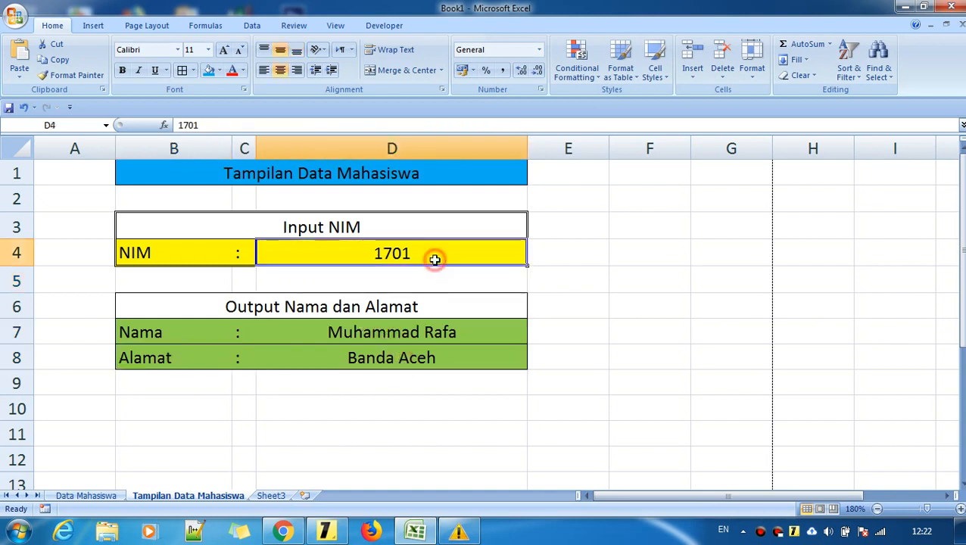
{"action": "left_click", "coordinate": [430, 386]}
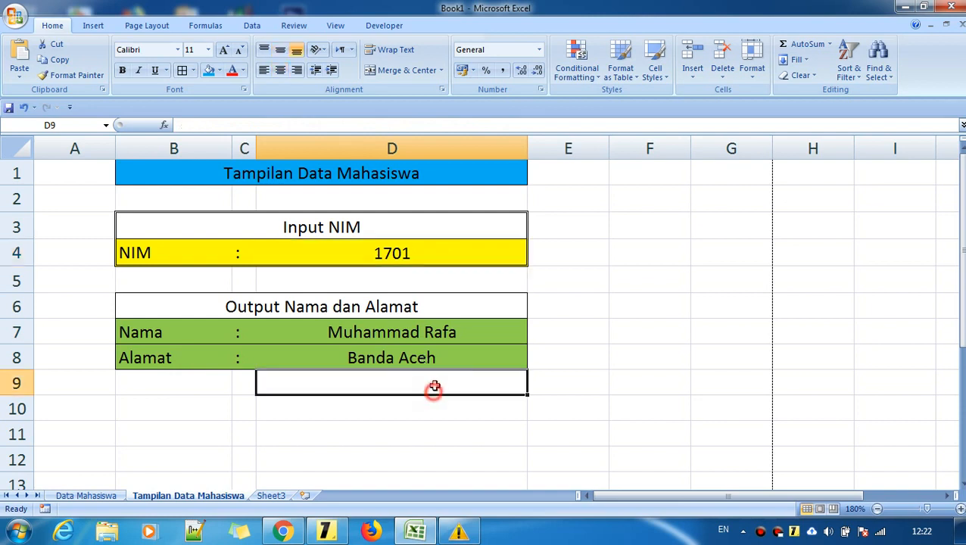
Clear the NIM input in D4 to test the outputs with no NIM entered.
{"action": "left_click", "coordinate": [428, 253]}
{"action": "key", "text": "Delete"}
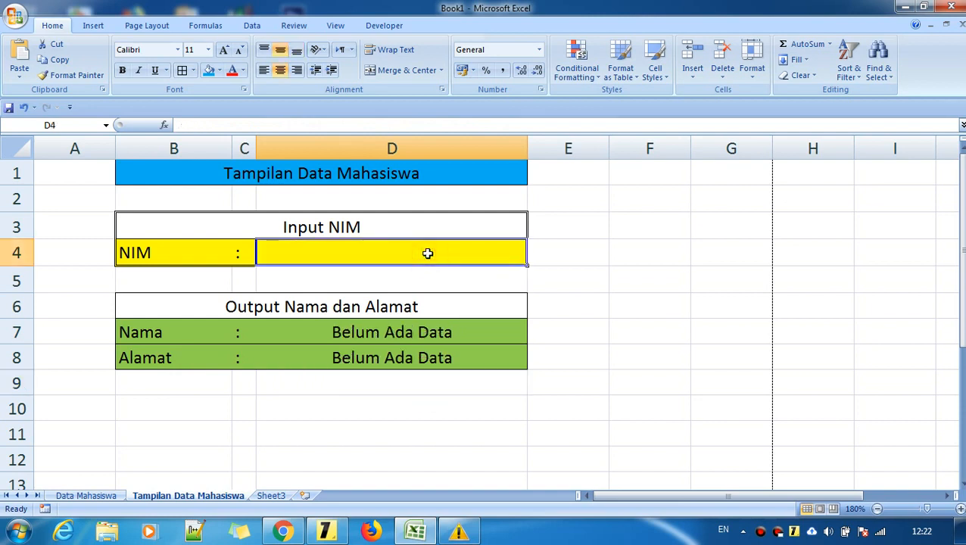
{"action": "key", "text": "Return"}
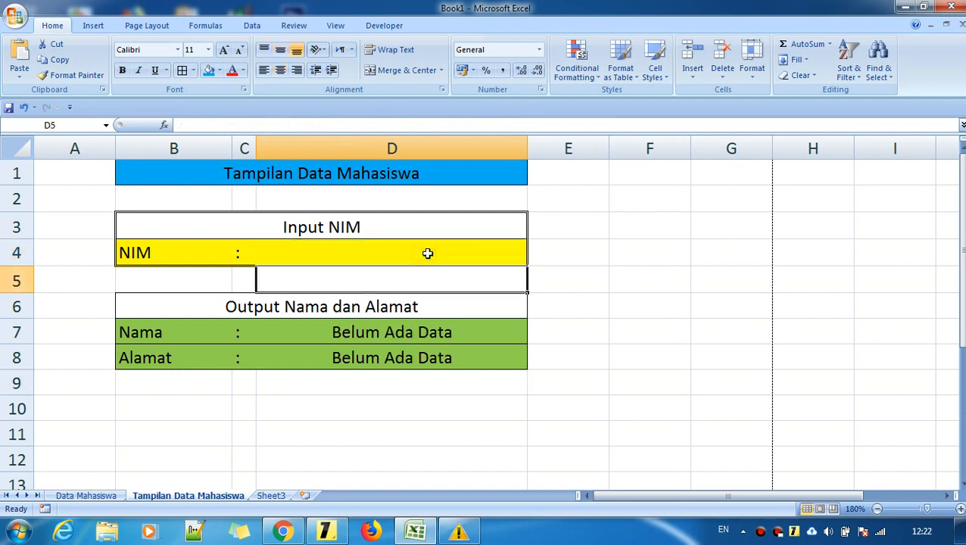
{"action": "left_click", "coordinate": [419, 401]}
Test the output formulas with the second student's NIM in D4, and clear the cell.
{"action": "left_click", "coordinate": [435, 254]}
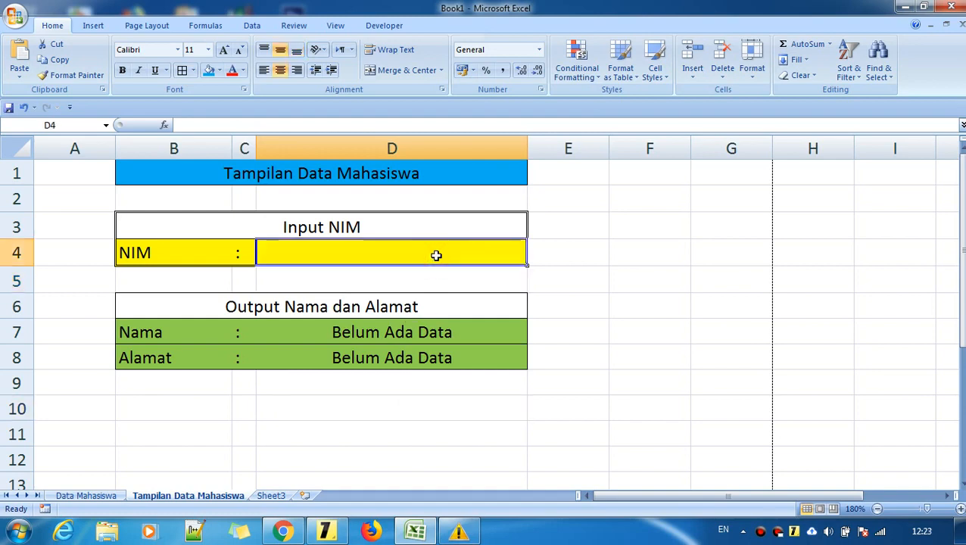
{"action": "type", "text": "17"}
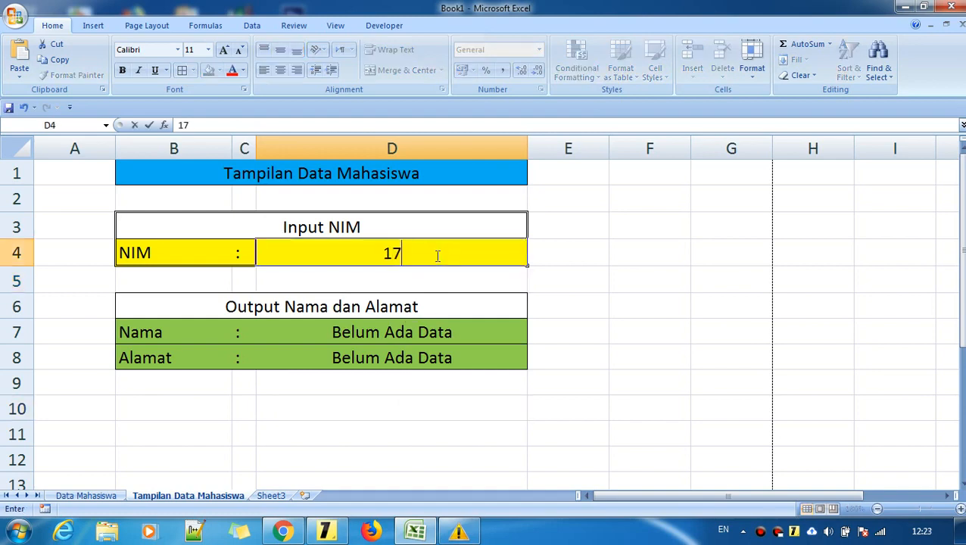
{"action": "type", "text": "02"}
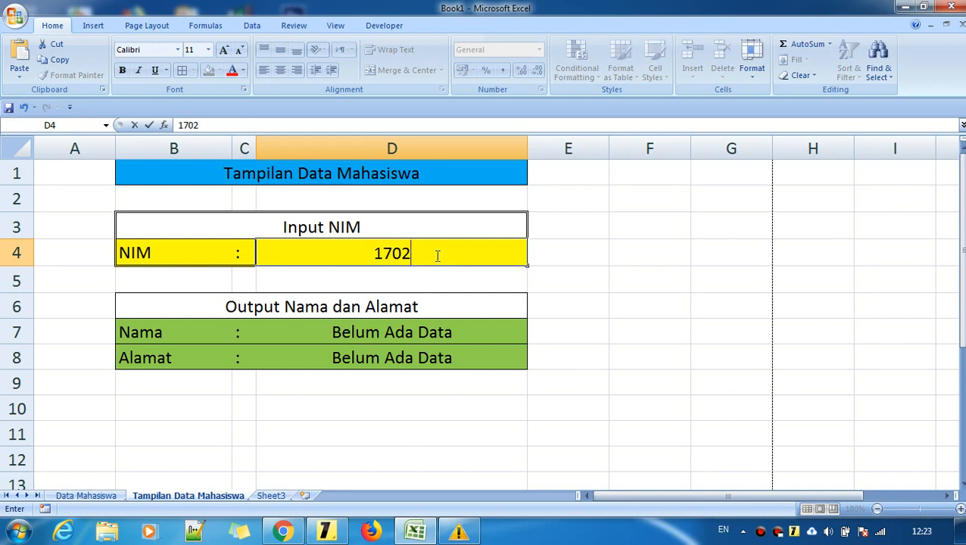
{"action": "key", "text": "Return"}
{"action": "left_click", "coordinate": [436, 255]}
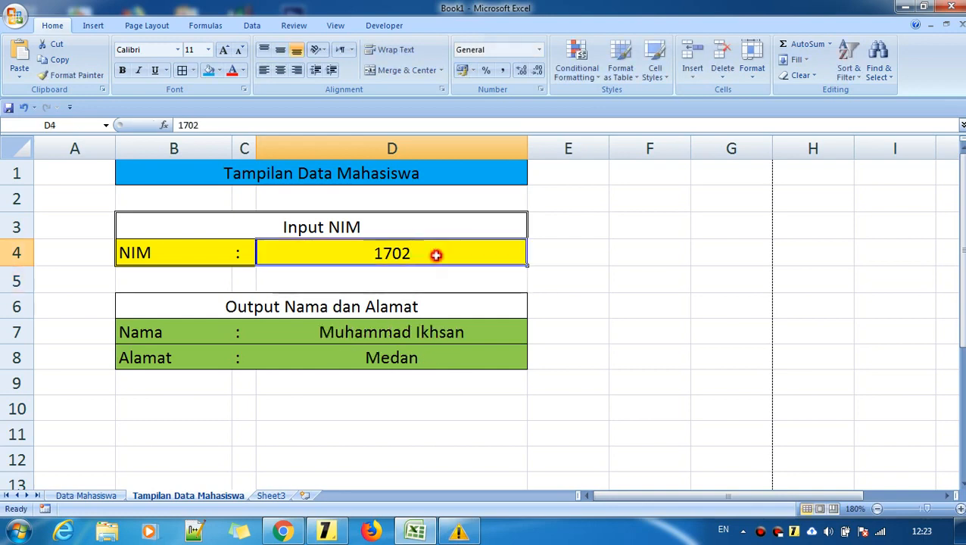
{"action": "key", "text": "Delete"}
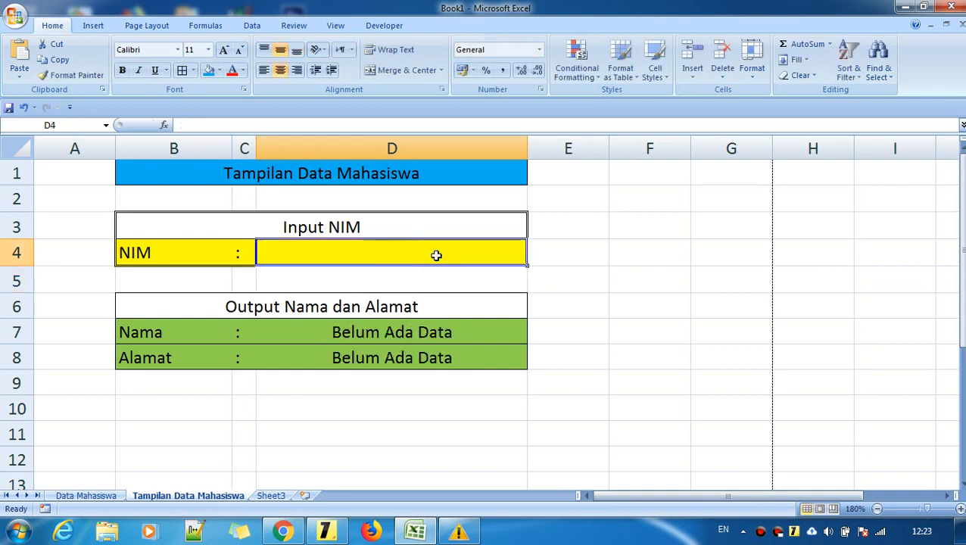
Enter the second student's NIM in D4 again to display that student's Nama and Alamat.
{"action": "type", "text": "17"}
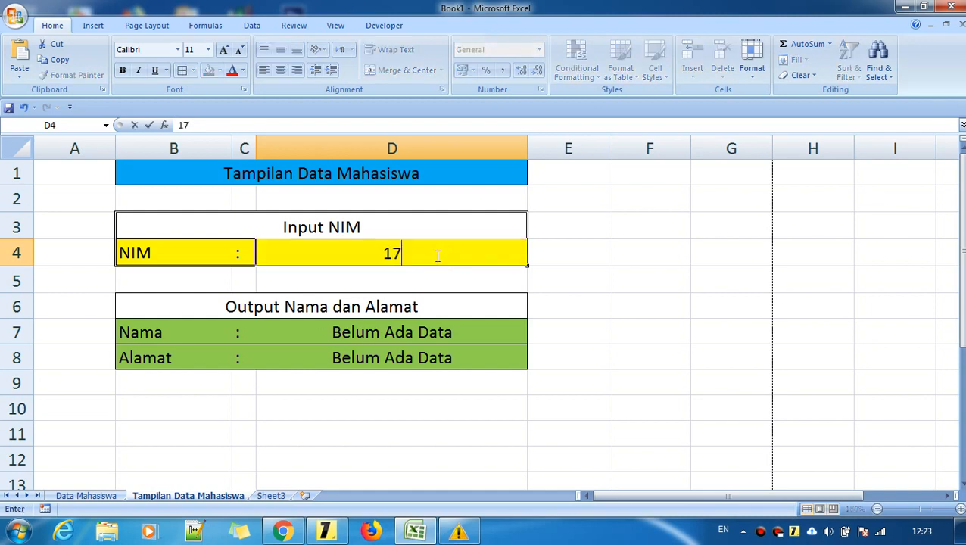
{"action": "type", "text": "02"}
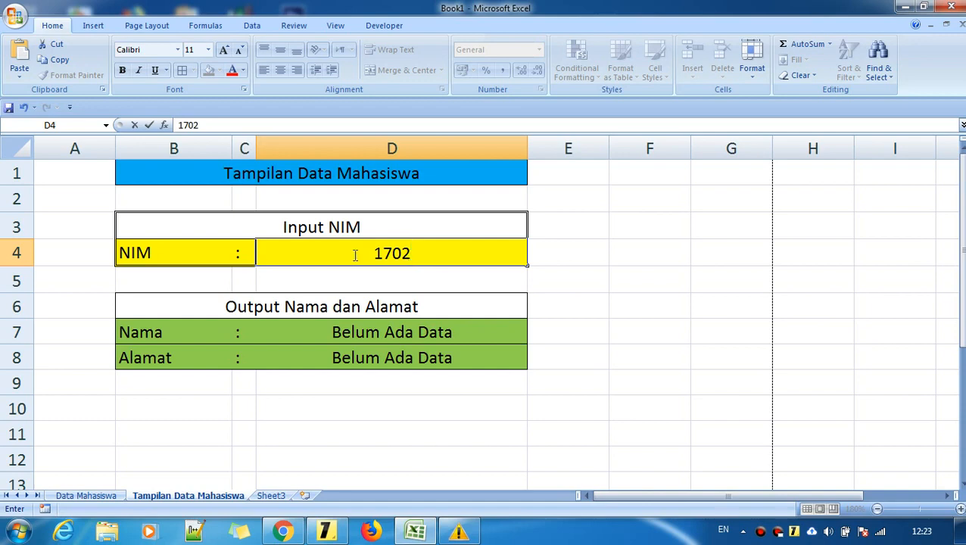
{"action": "key", "text": "Return"}
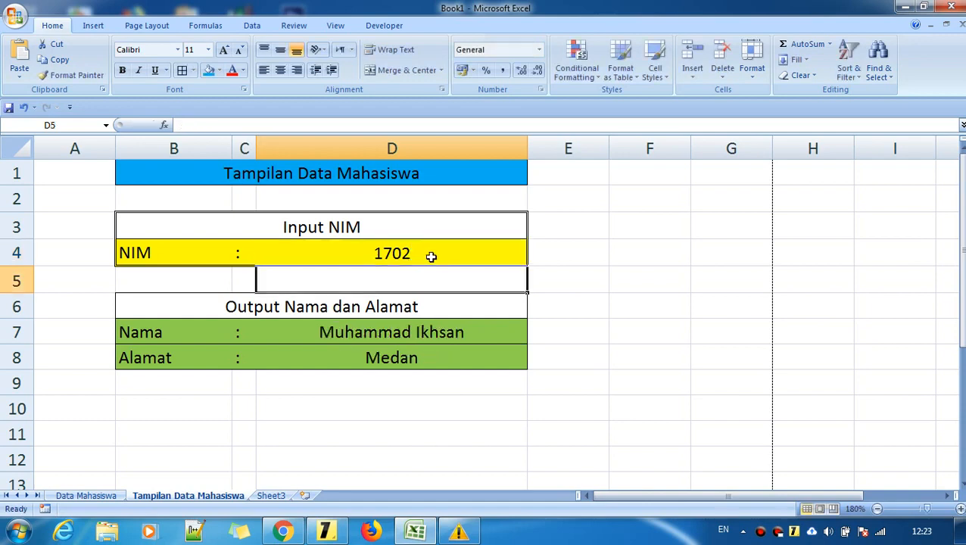
Check the NIM input and Alamat output cells, and switch to the note listing both IFERROR formulas.
{"action": "left_click", "coordinate": [409, 425]}
{"action": "left_click", "coordinate": [451, 257]}
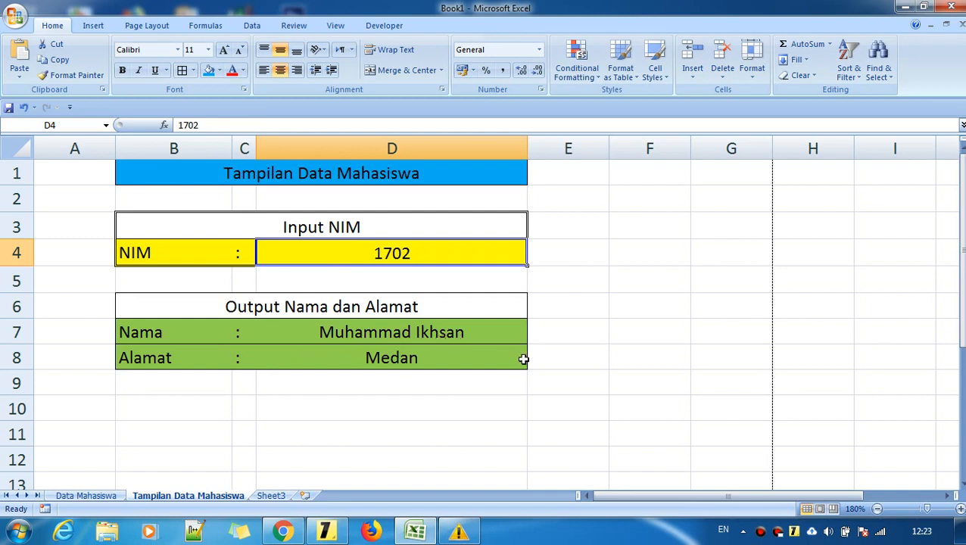
{"action": "left_click", "coordinate": [505, 358]}
{"action": "left_click", "coordinate": [700, 386]}
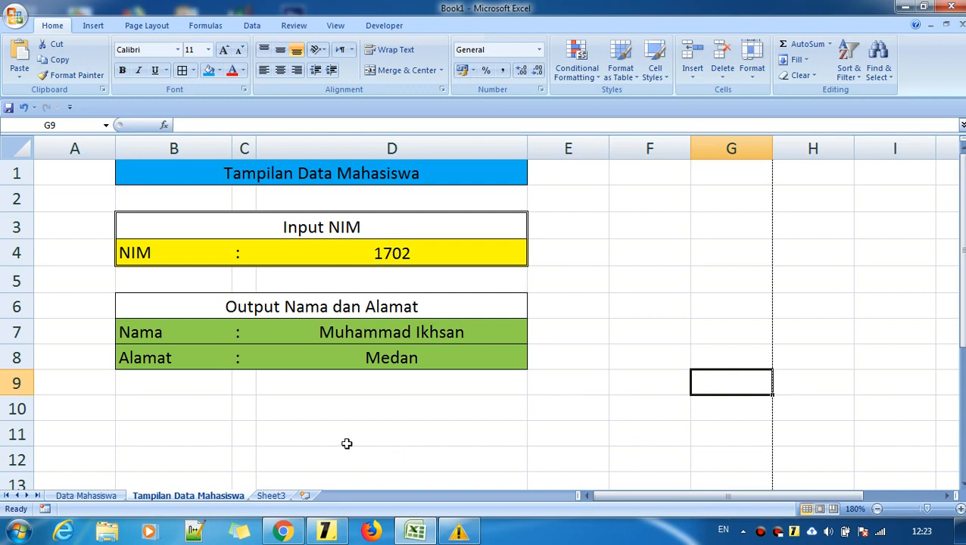
{"action": "left_click", "coordinate": [325, 532]}
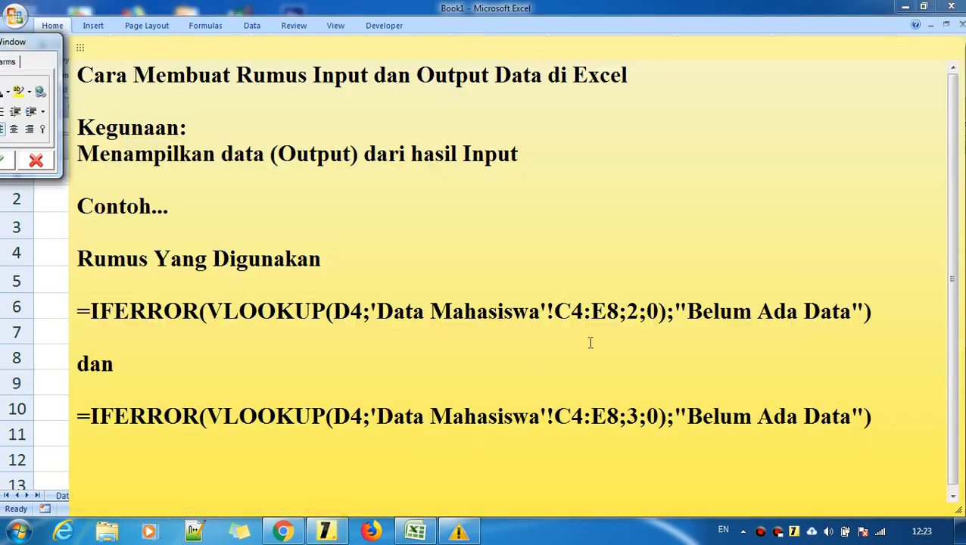